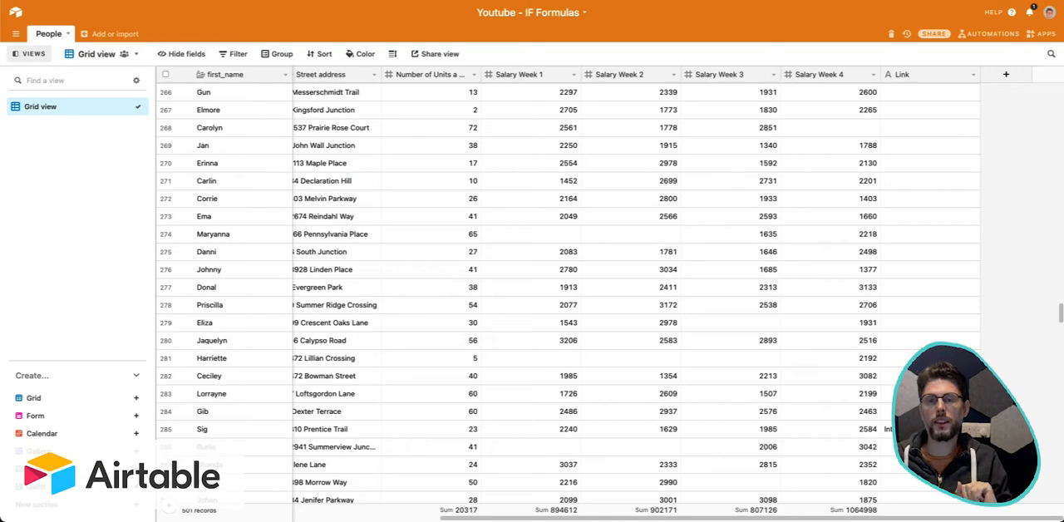
Narrow the weight column slightly in the People grid.
scroll(532, 163, left, 10)
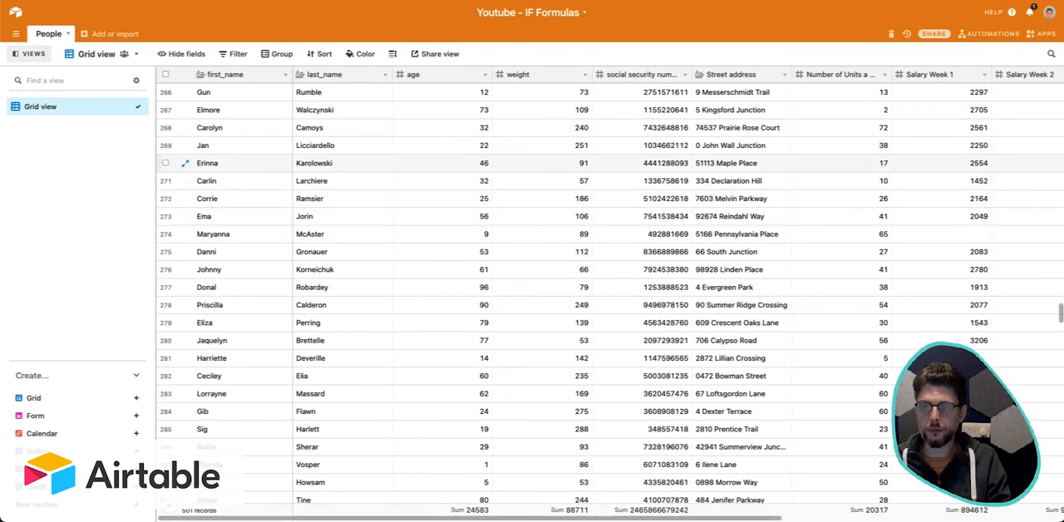
drag(590, 77, 578, 78)
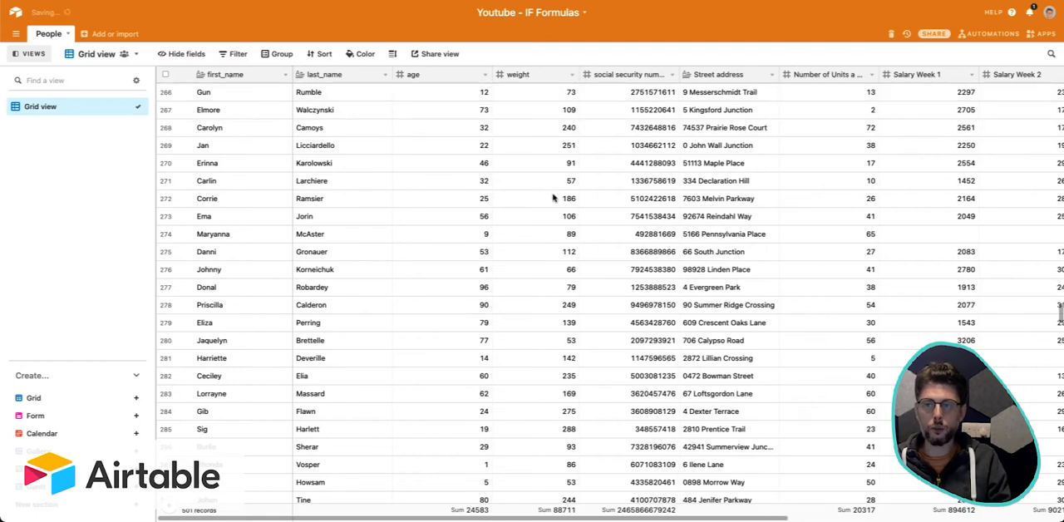
scroll(552, 200, right, 5)
scroll(552, 199, left, 5)
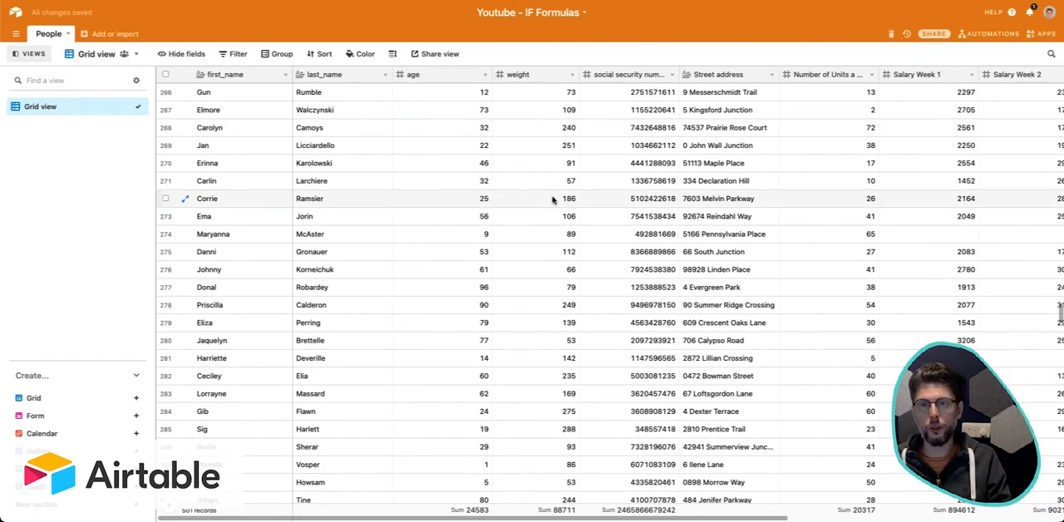
drag(469, 127, 470, 304)
click(470, 305)
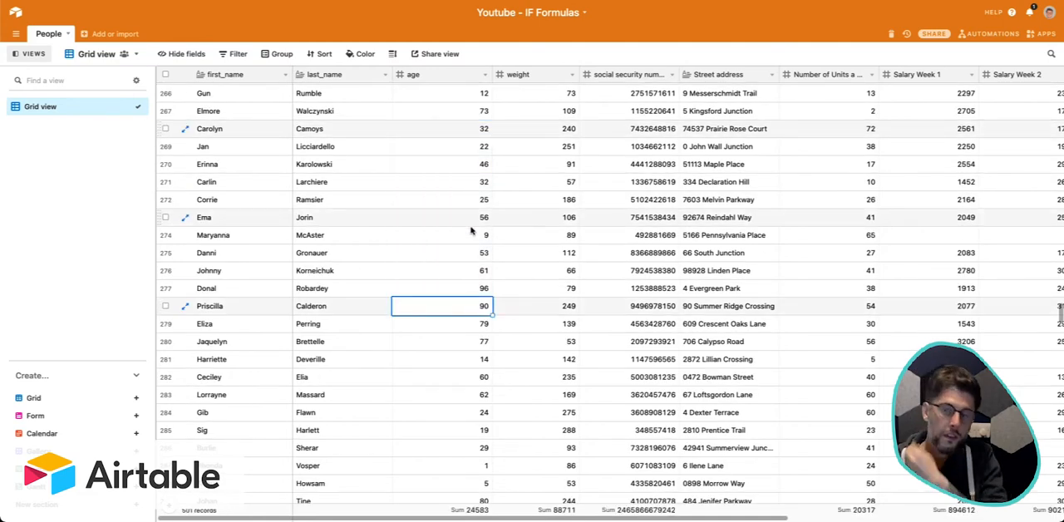
click(572, 74)
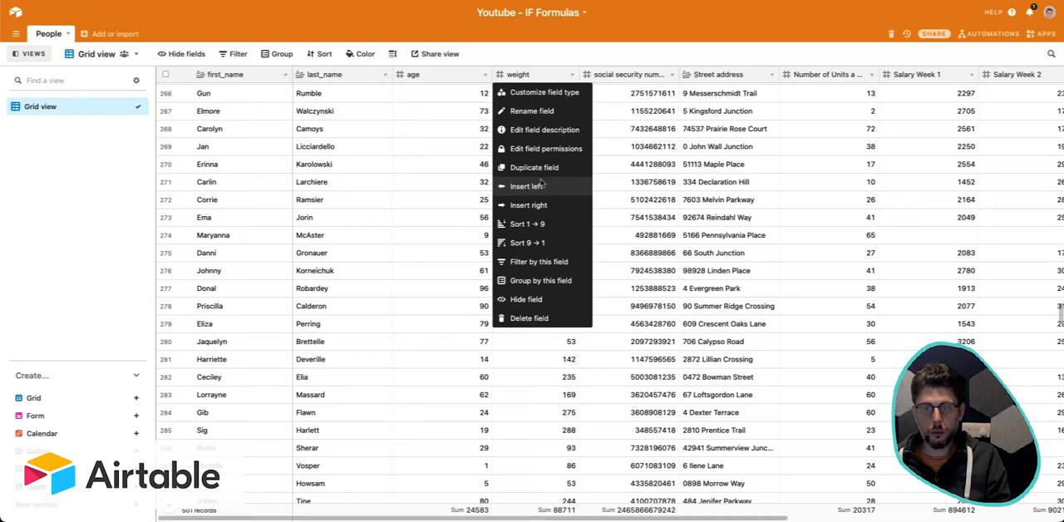
click(398, 171)
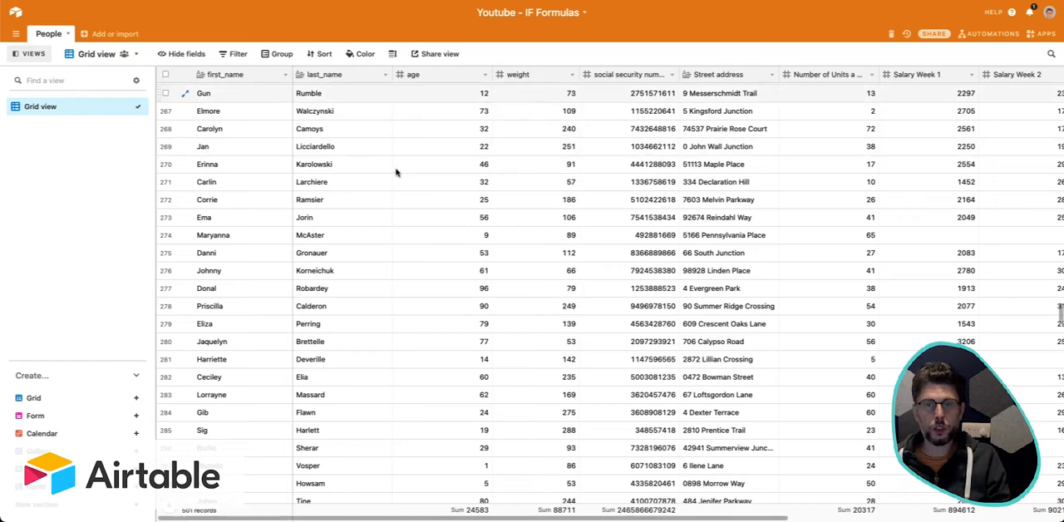
Filter the People grid to show only records where age is greater than 17.
click(238, 54)
click(263, 100)
click(276, 77)
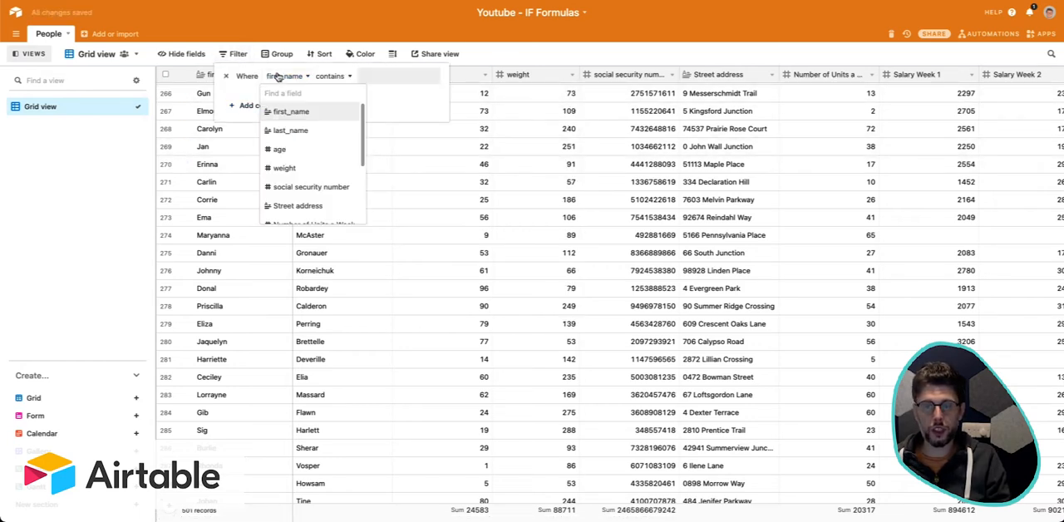
click(328, 153)
click(321, 75)
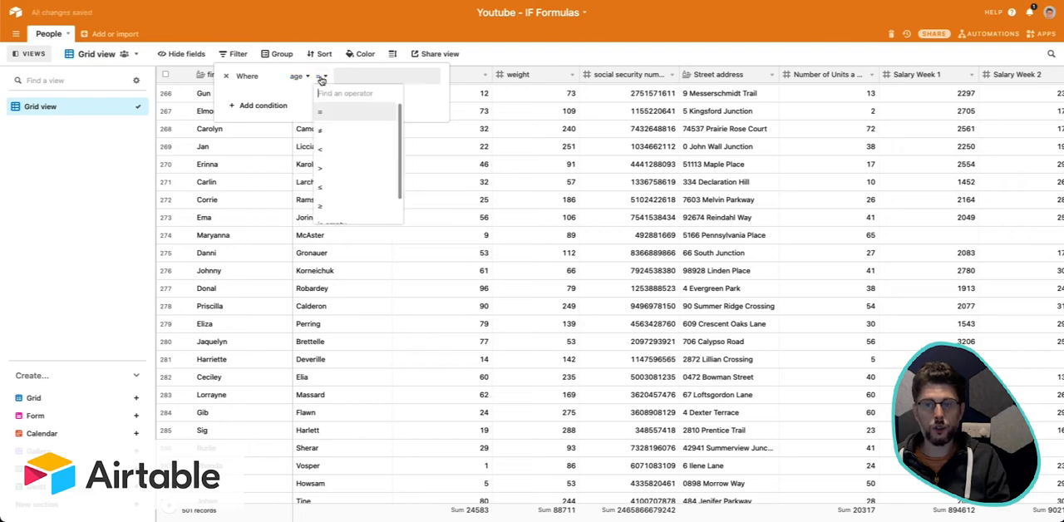
click(367, 174)
text(17)
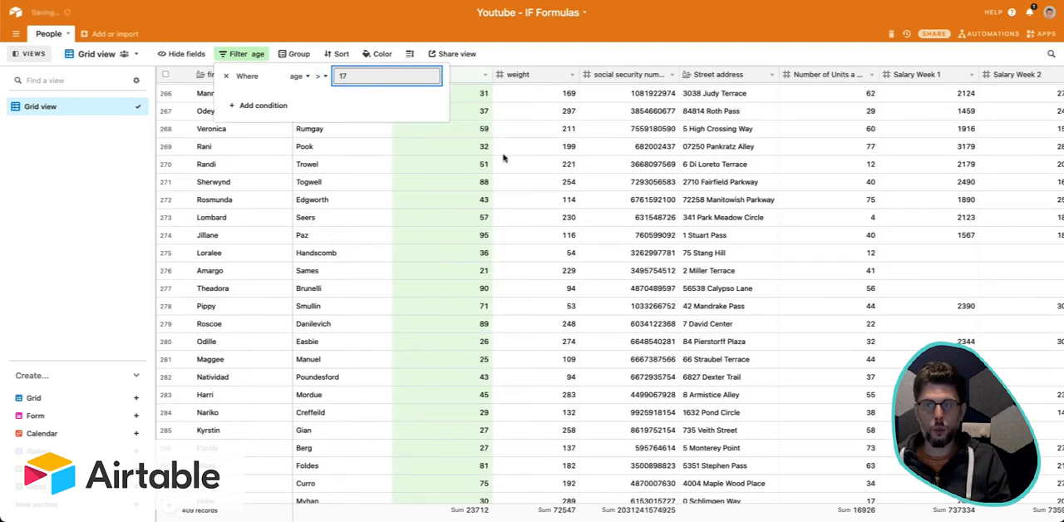
key(Escape)
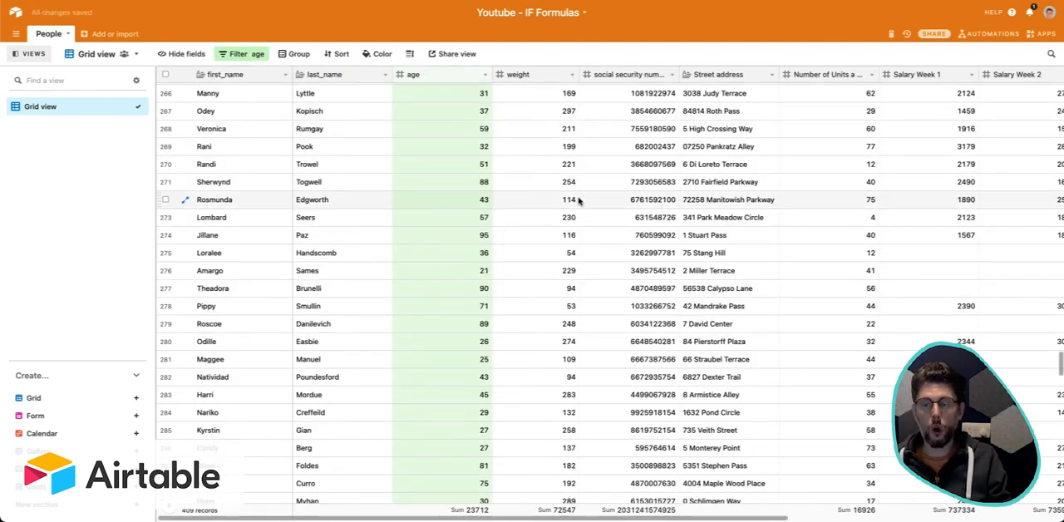
Insert a field named IF Statement between age and weight, and make it a Formula field.
scroll(572, 339, up, 20)
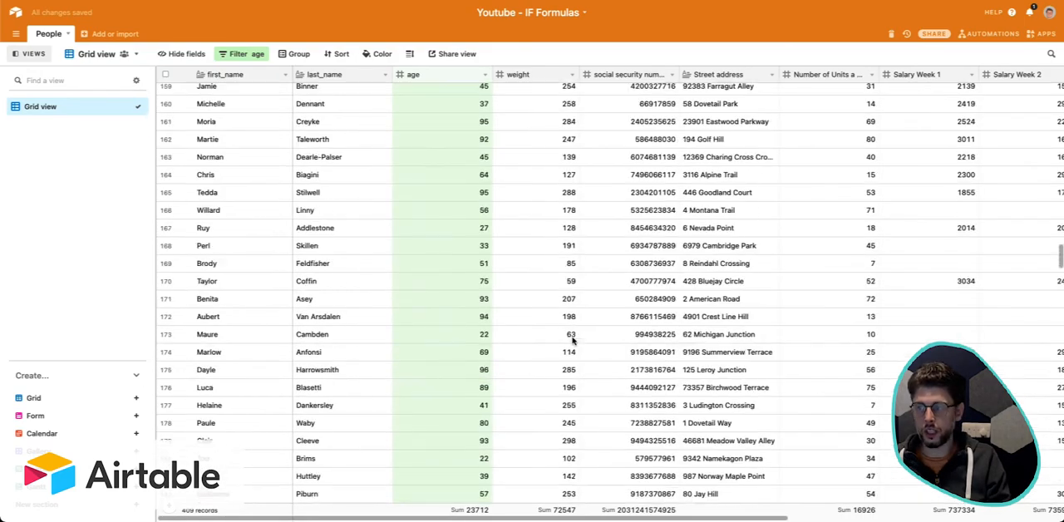
scroll(572, 339, up, 20)
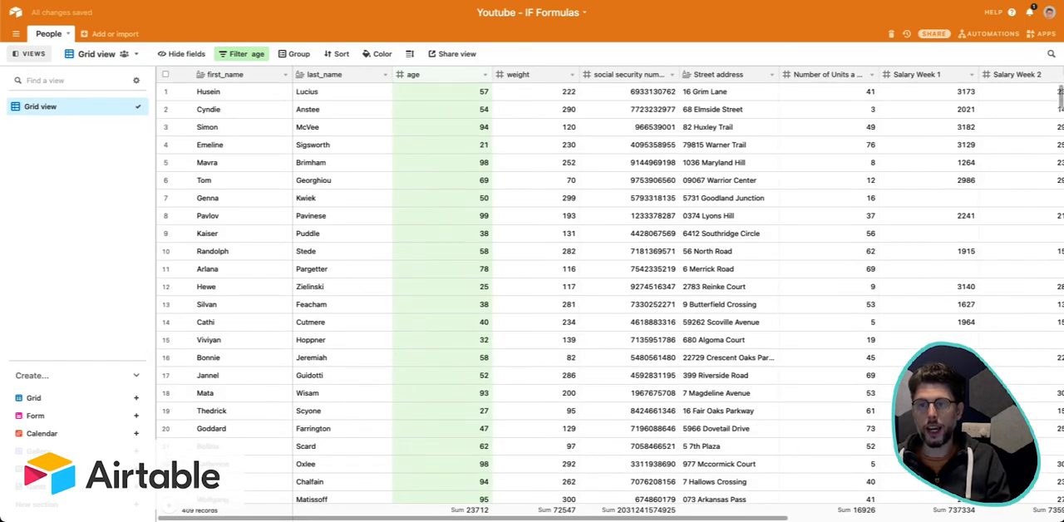
click(574, 79)
click(570, 183)
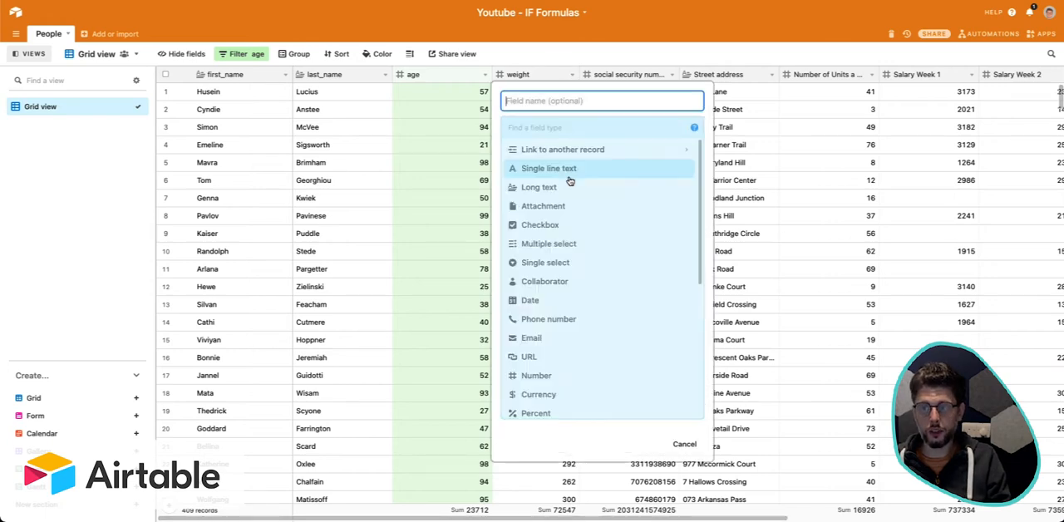
click(553, 100)
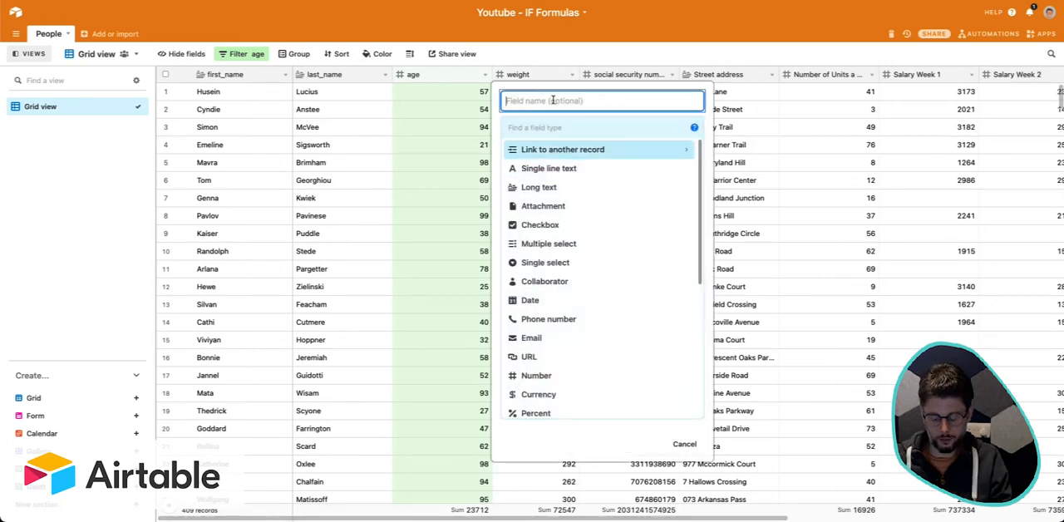
text(IF)
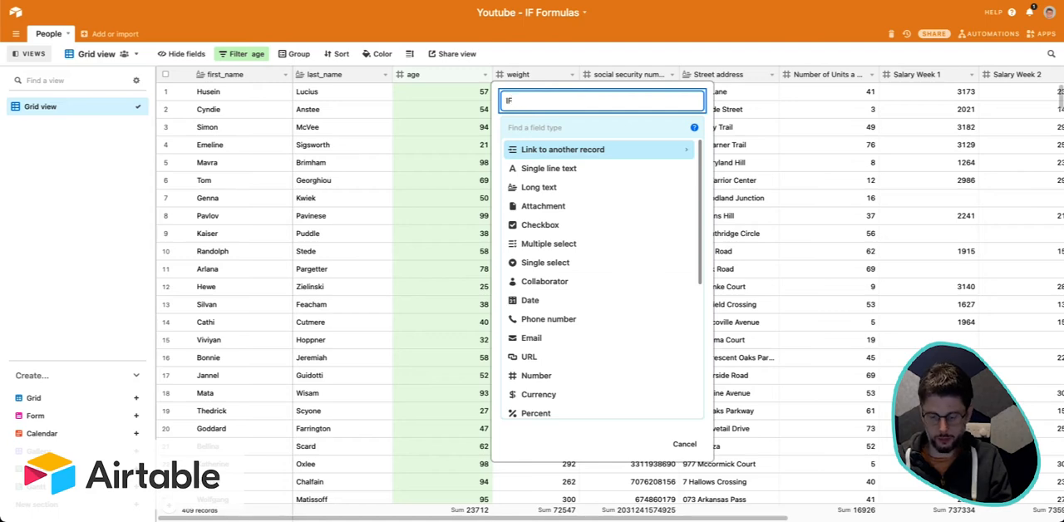
text( Statement)
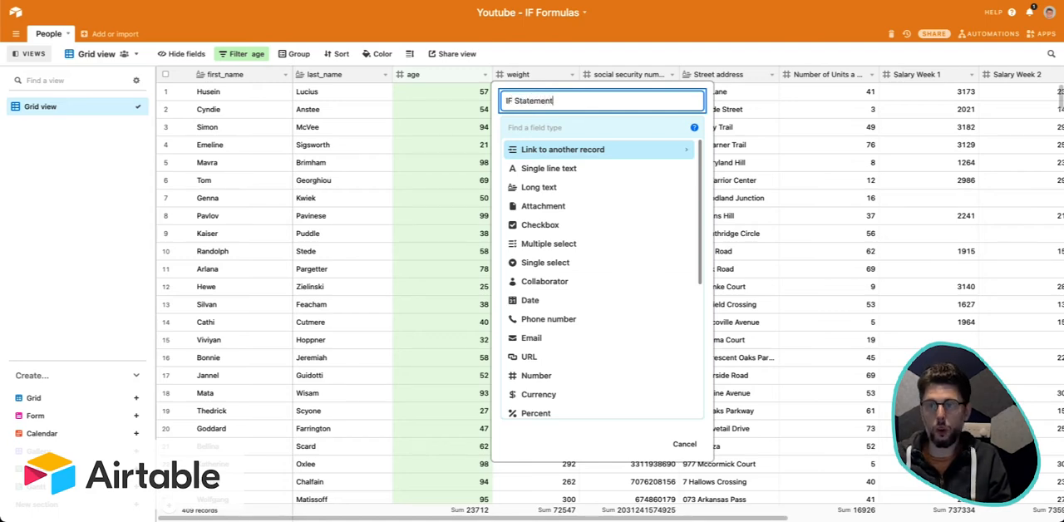
click(583, 122)
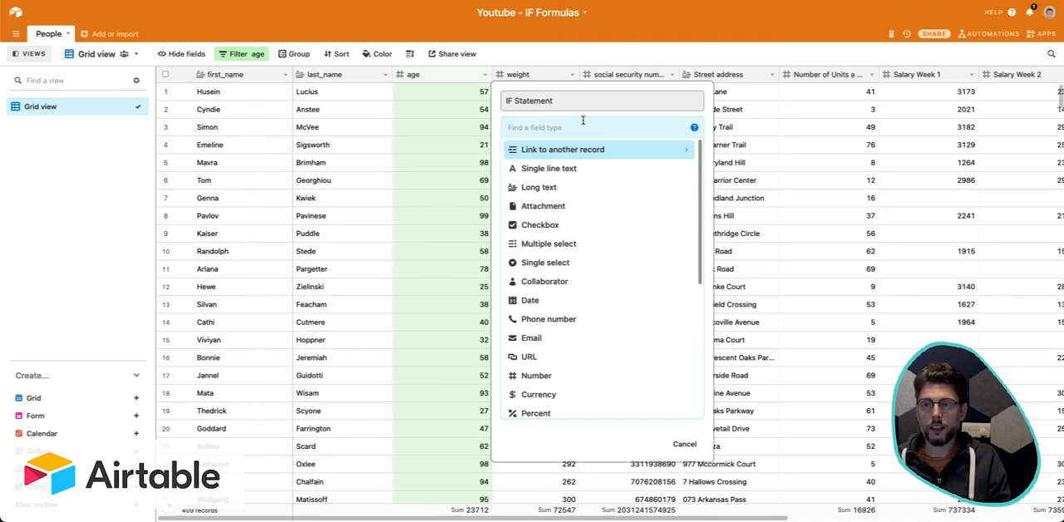
text(form)
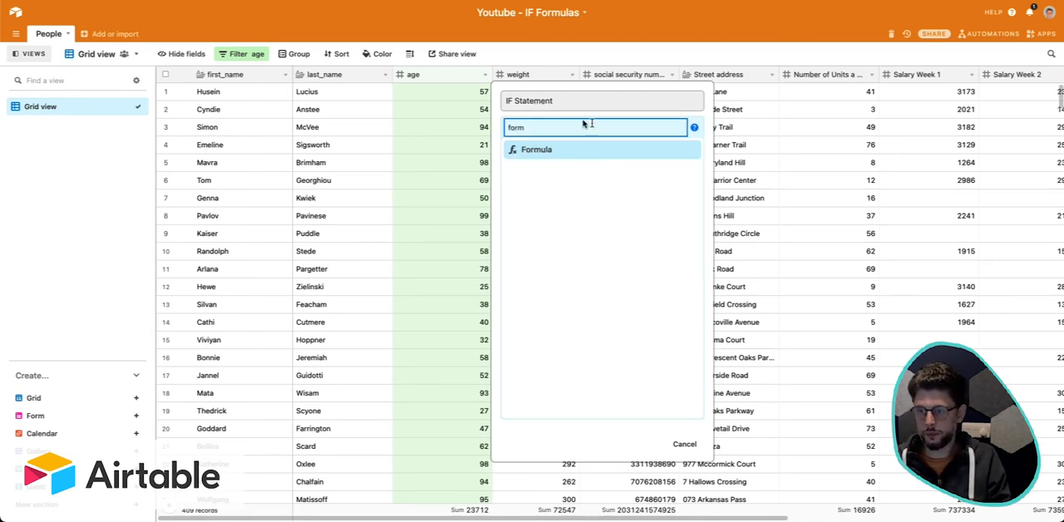
click(633, 150)
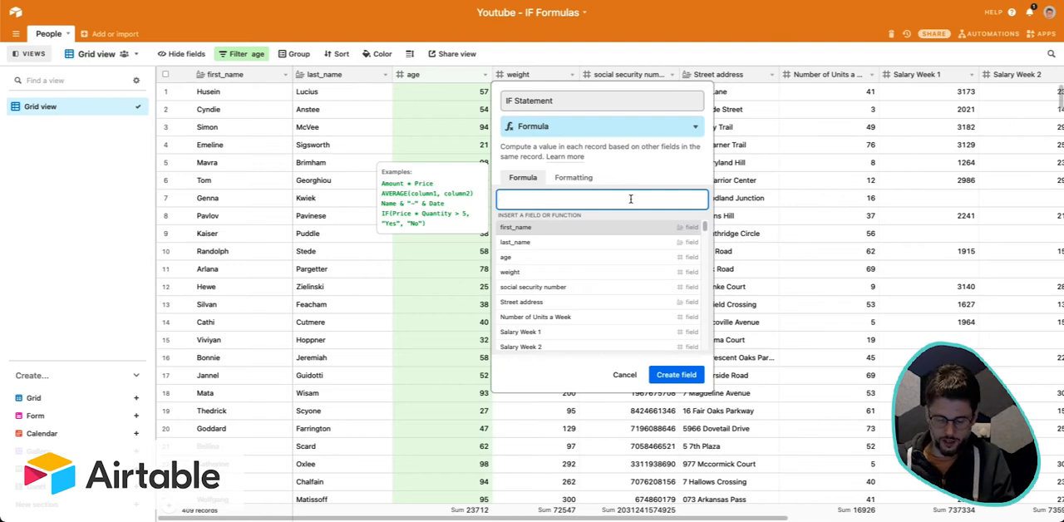
Begin the field's formula as an IF function with the condition age > 17.
text(IF()
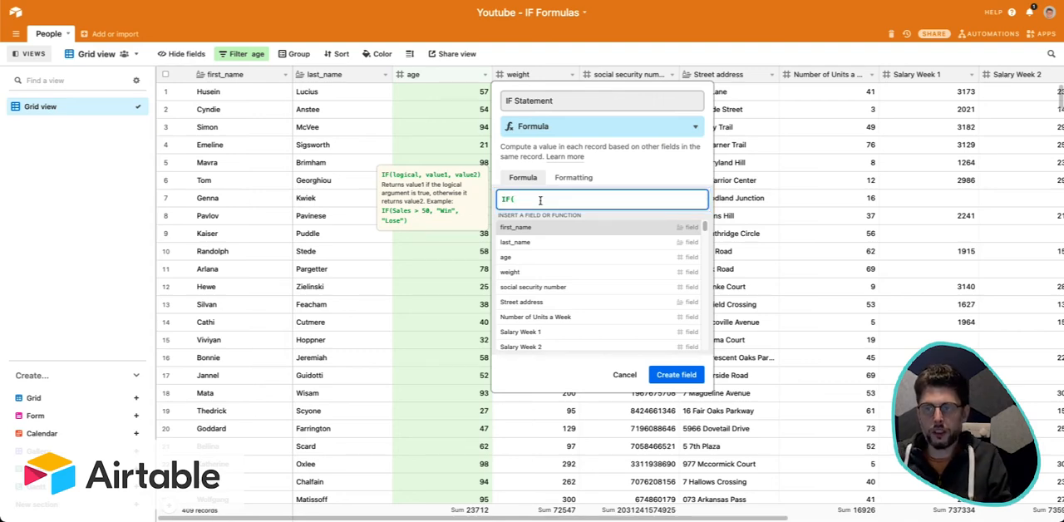
text(age)
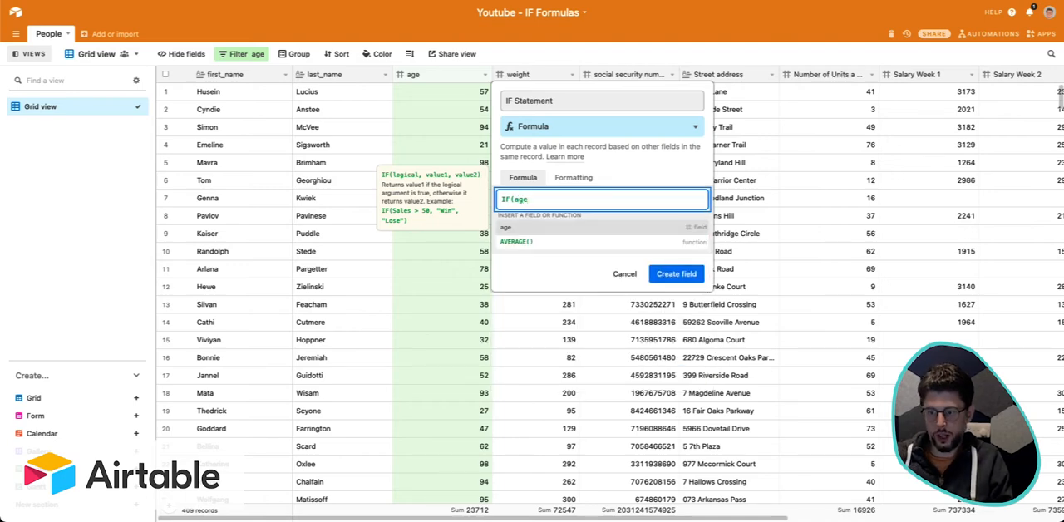
text( > 17)
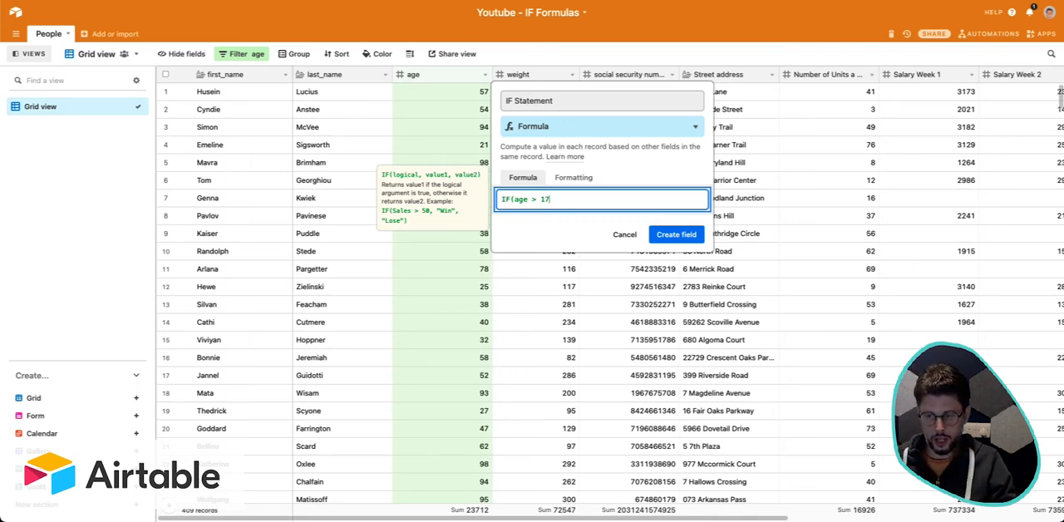
Complete the IF formula with "Over 18" as the true result and "Under 18" as the false result, and create the field.
text(, "")
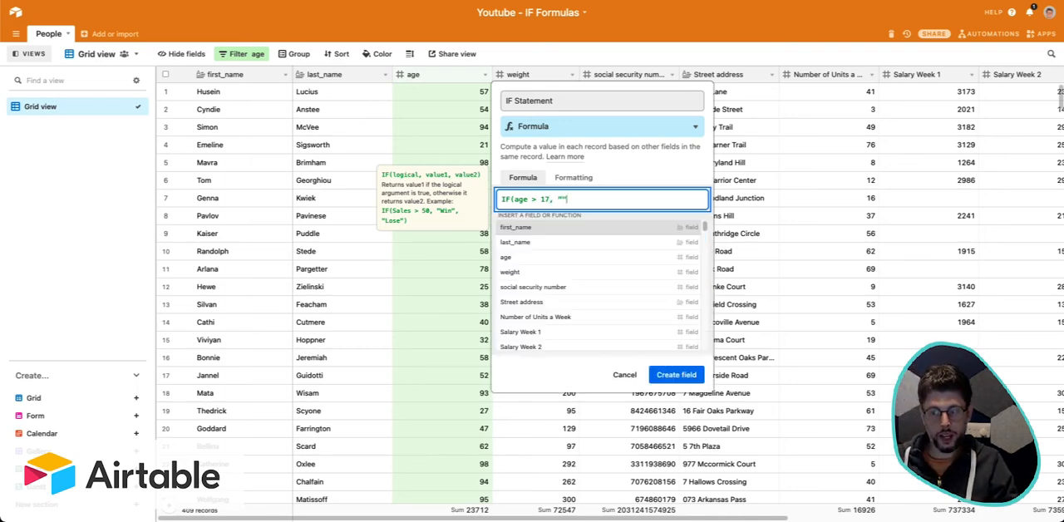
text(Over 1)
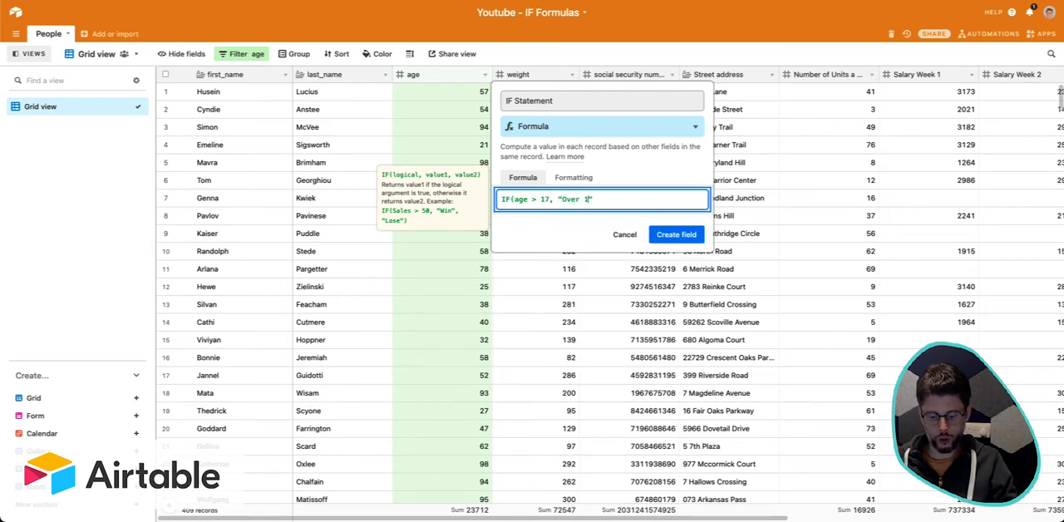
text(8)
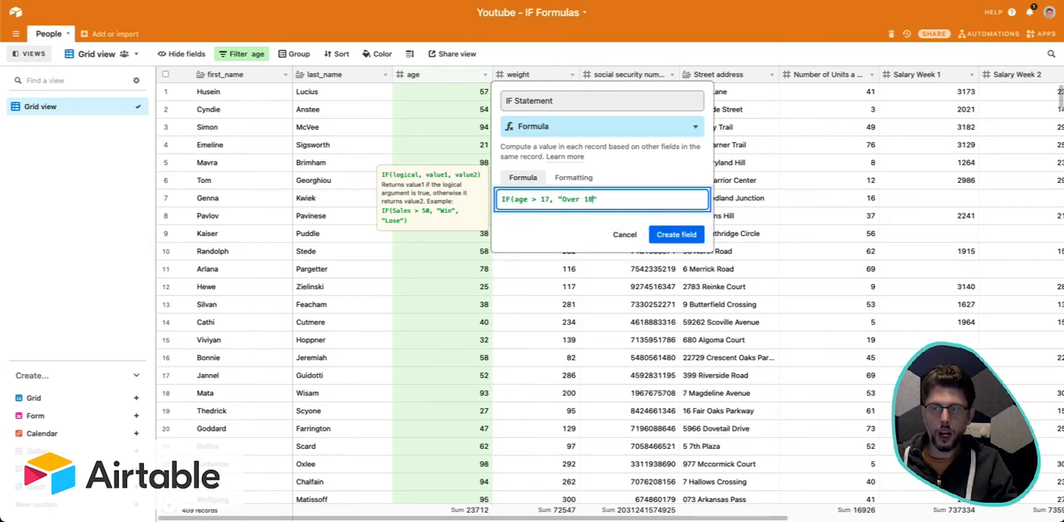
text(", ")
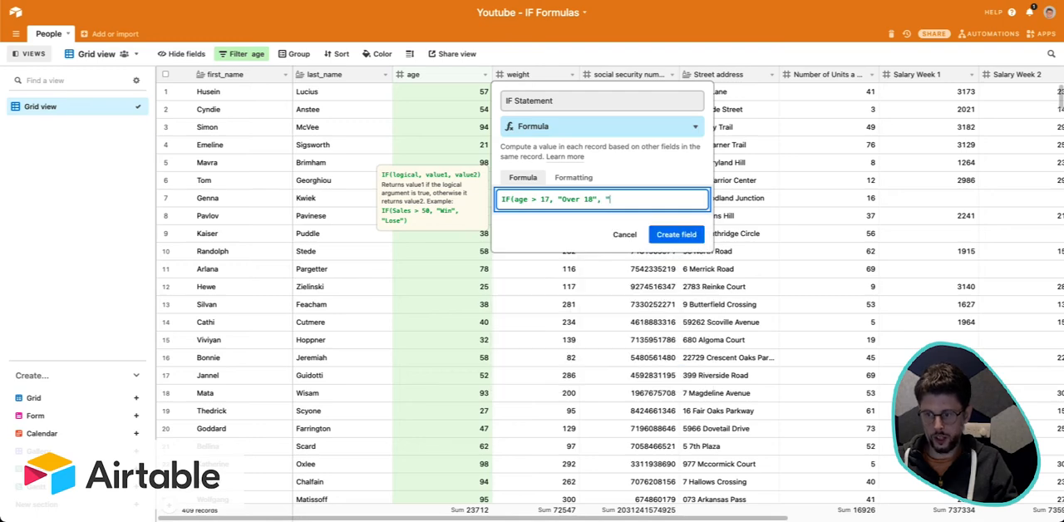
text(Under 1)
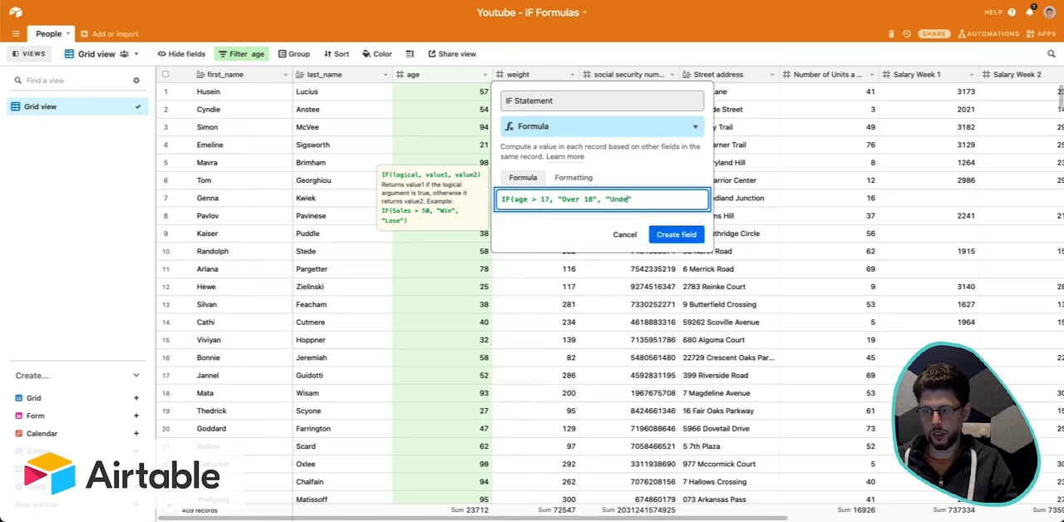
text(8)
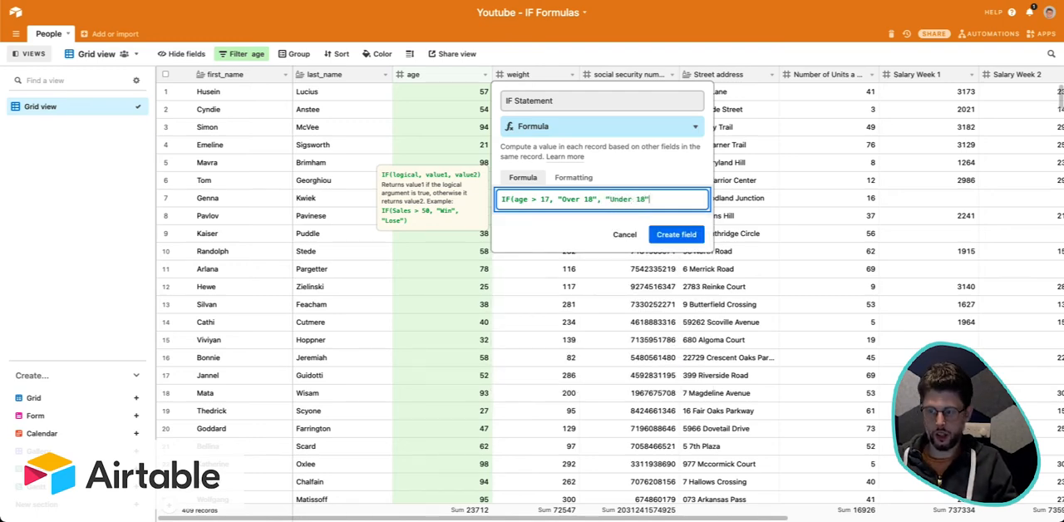
text())
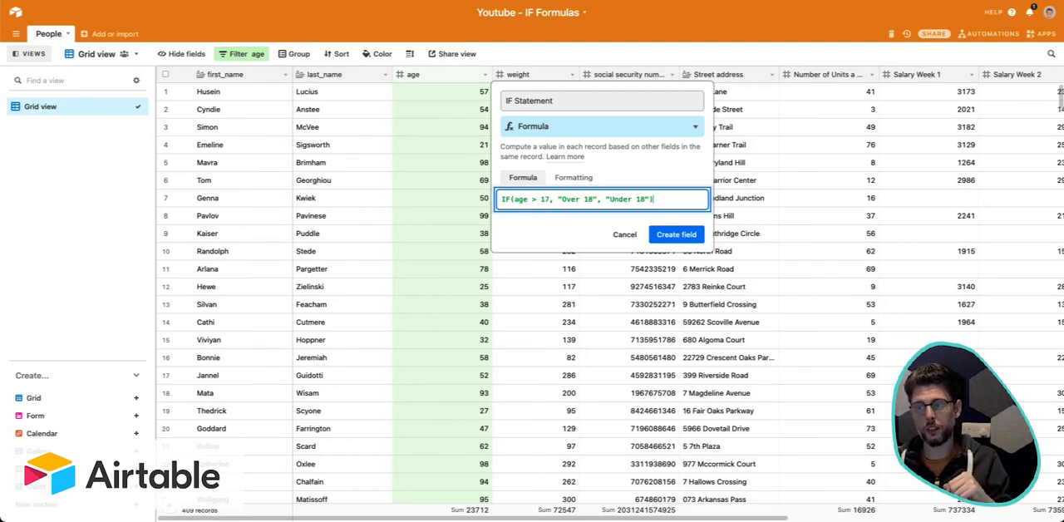
click(517, 200)
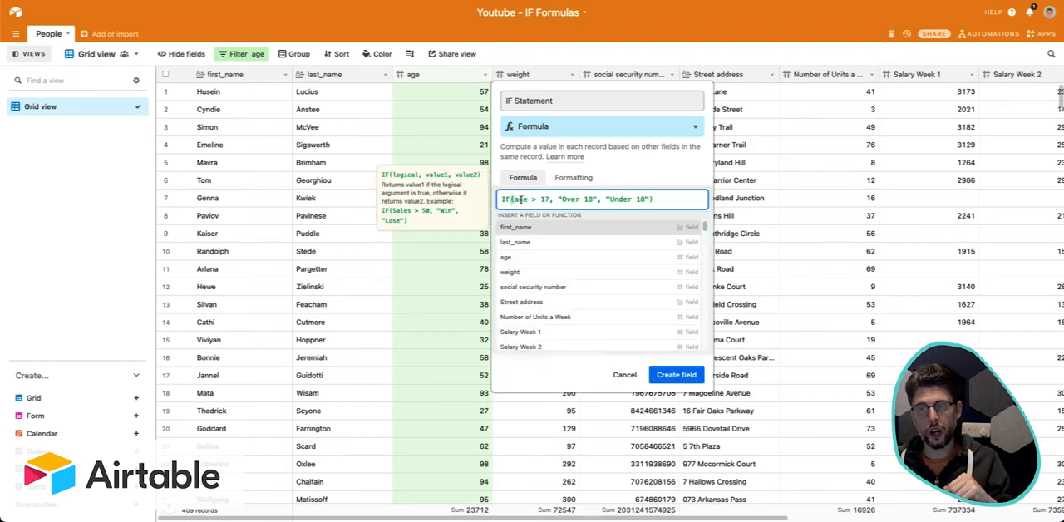
click(656, 201)
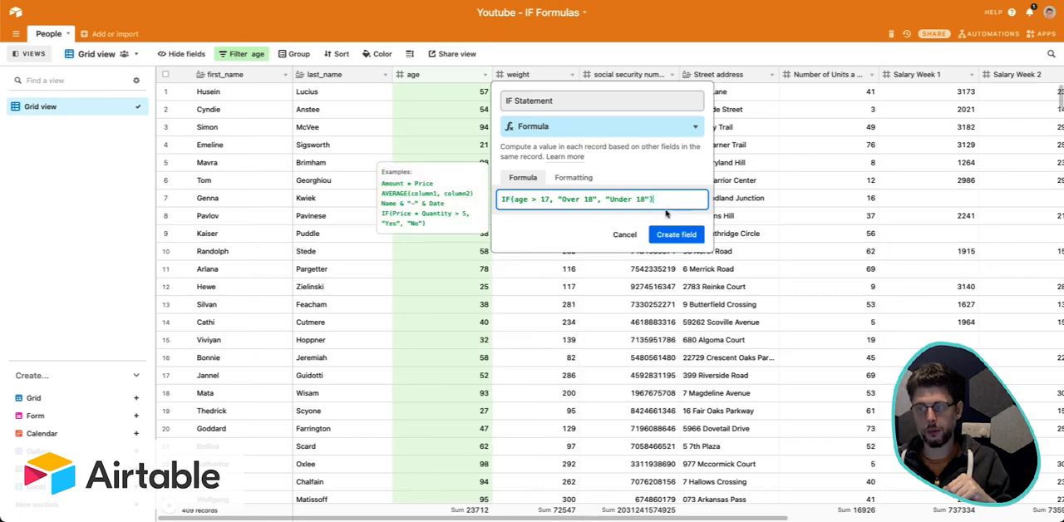
click(686, 234)
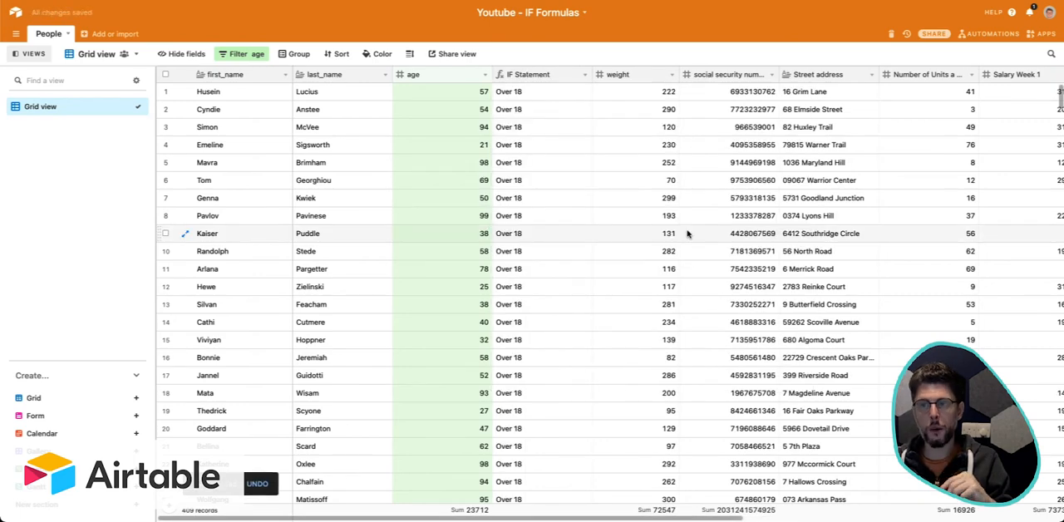
Narrow the IF Statement column in the grid.
drag(536, 180, 534, 410)
click(534, 411)
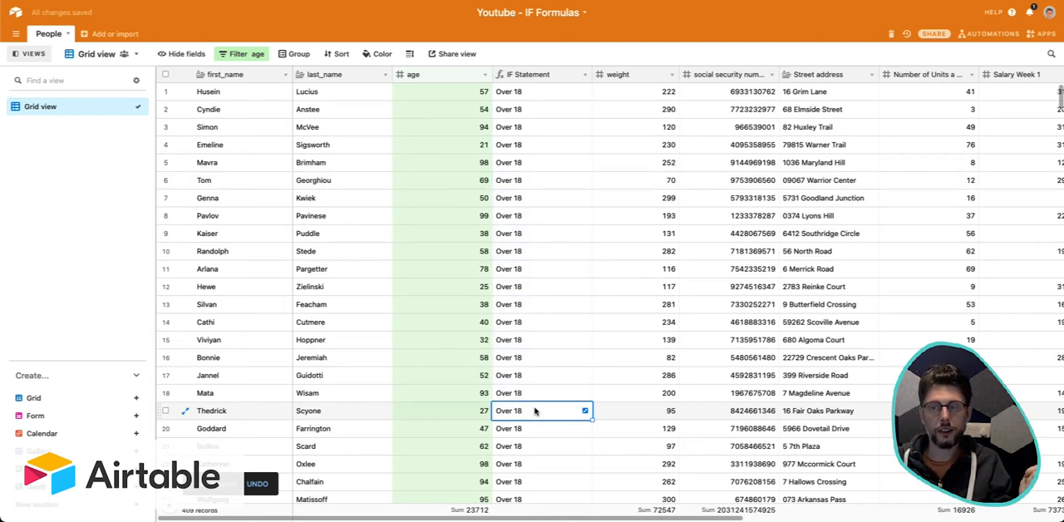
drag(592, 74, 569, 75)
click(553, 161)
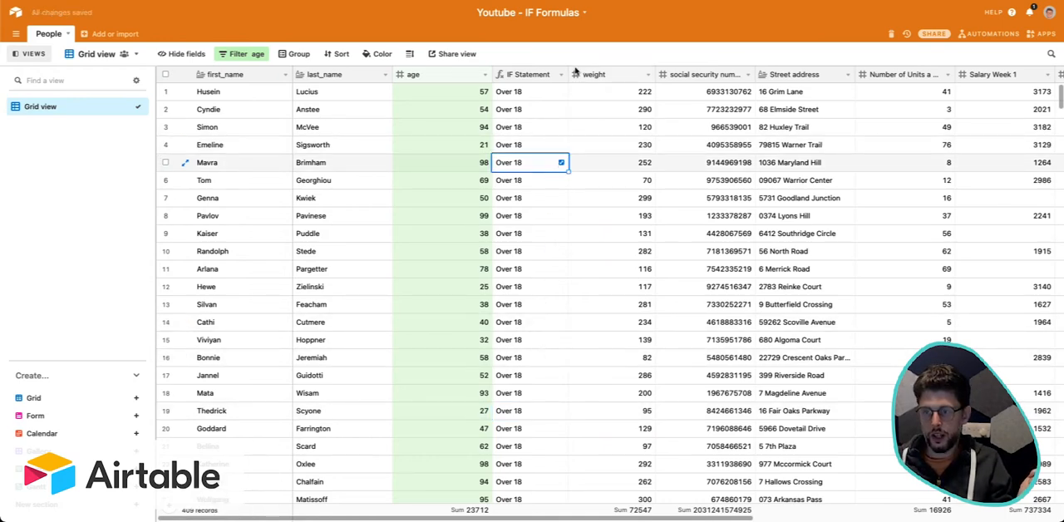
click(573, 205)
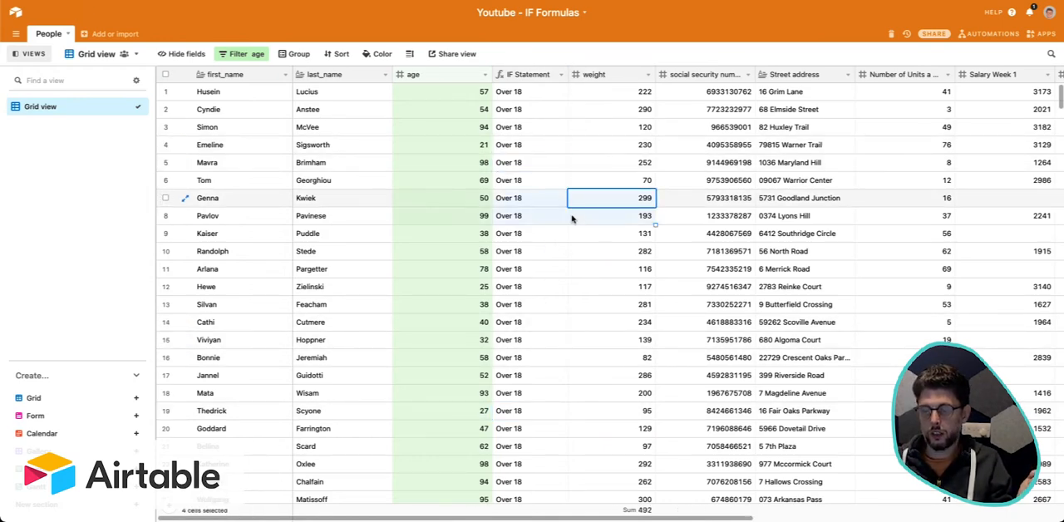
Edit the IF Statement field's formula so its true result is "UK Eligible".
click(555, 203)
drag(568, 74, 564, 75)
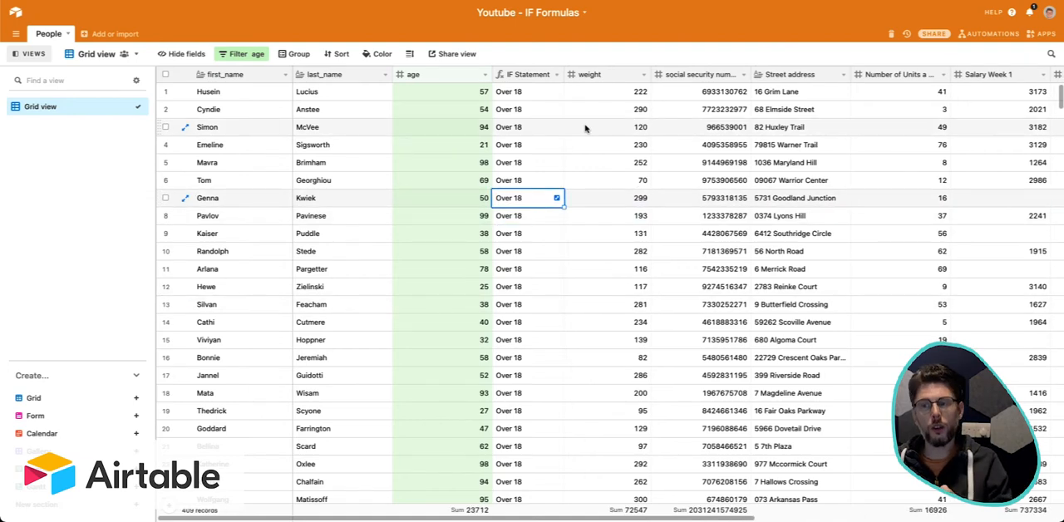
click(556, 75)
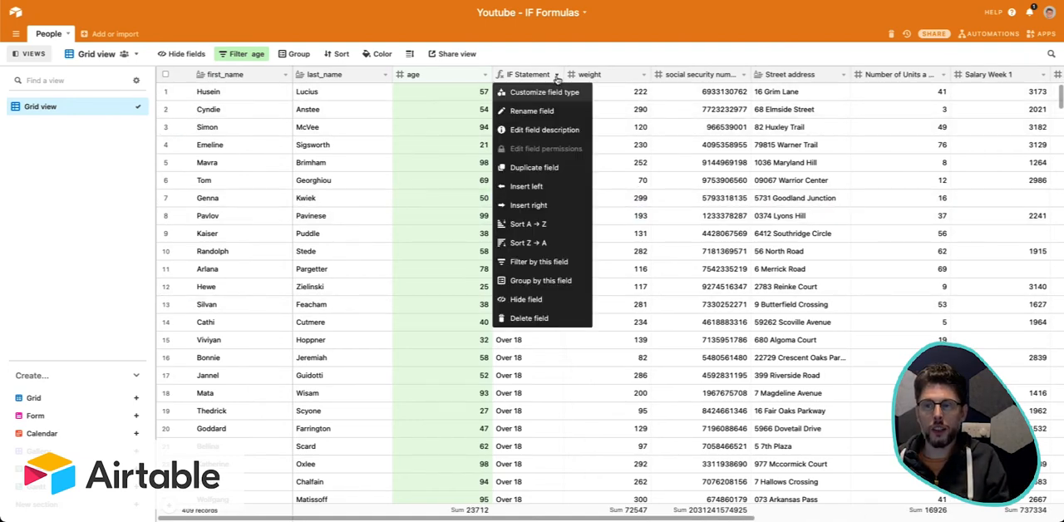
click(556, 89)
click(606, 200)
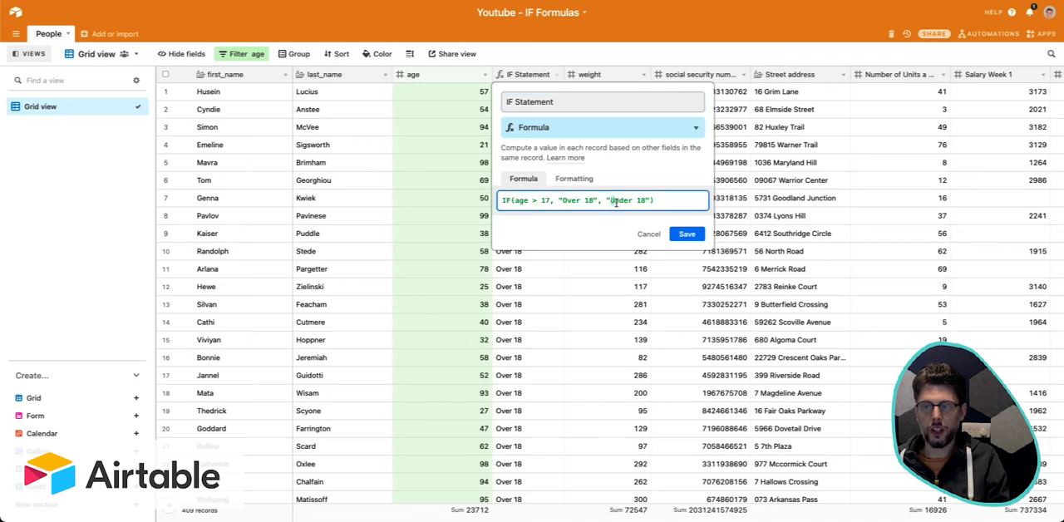
drag(593, 201, 563, 202)
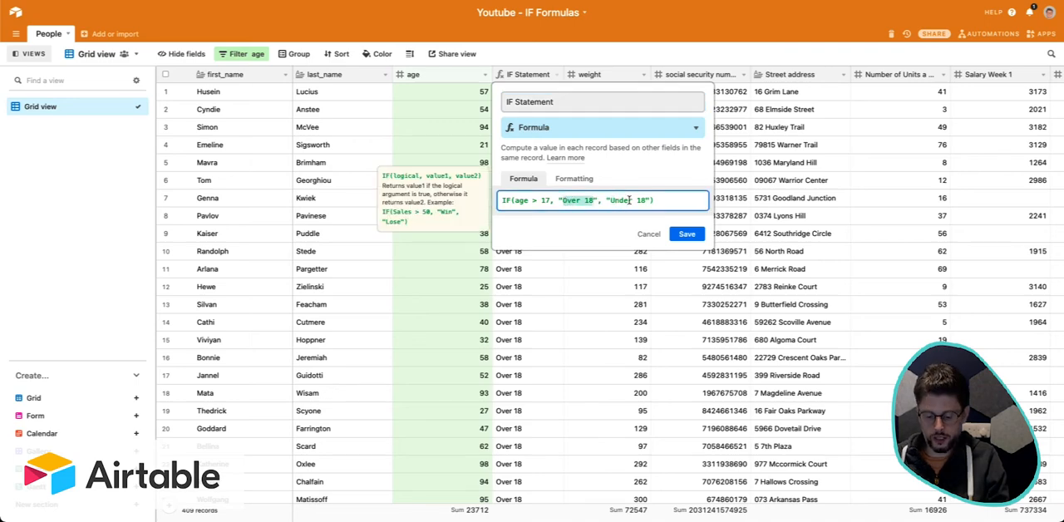
text(UK Eligi)
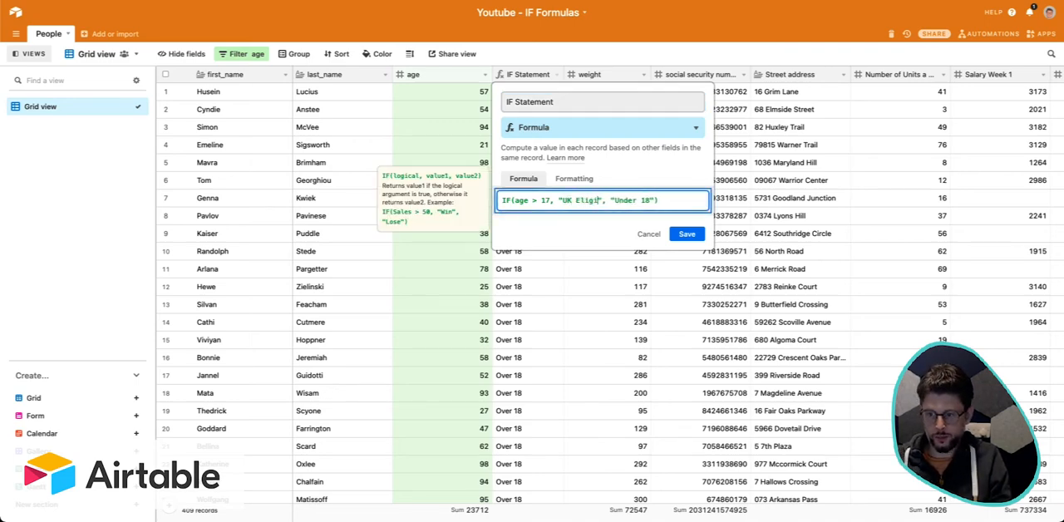
text(ble)
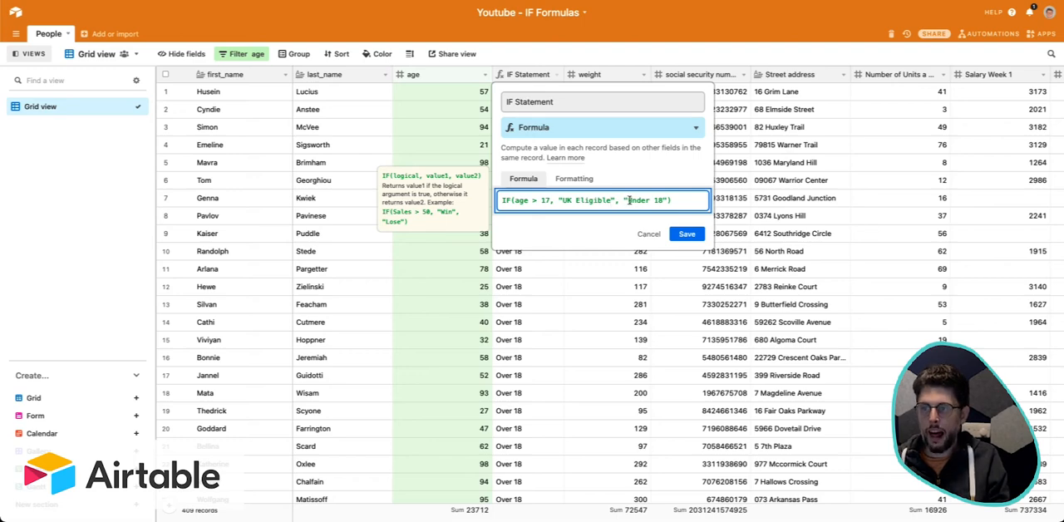
Change the IF Statement formula's false result to "UK ineligible" and save the field.
drag(627, 200, 671, 203)
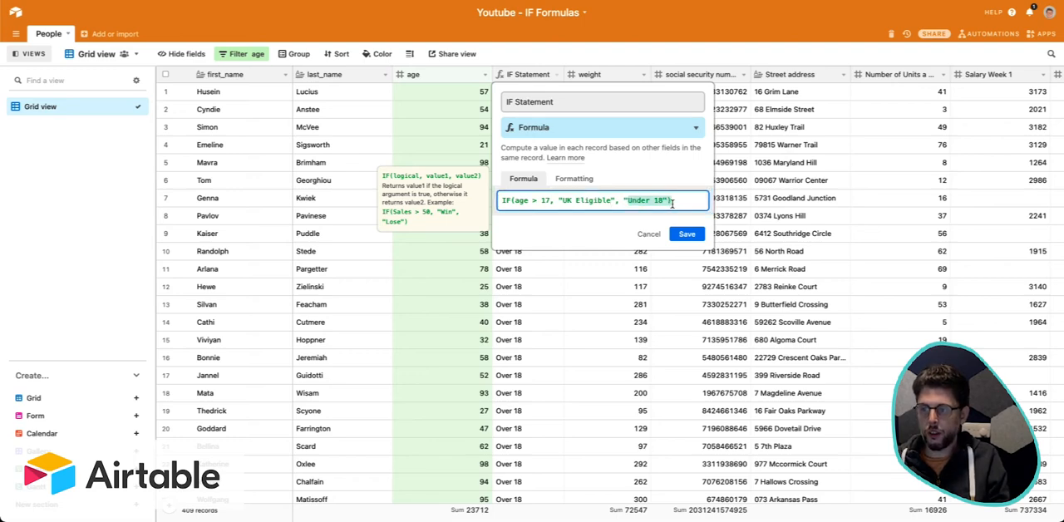
text(U)
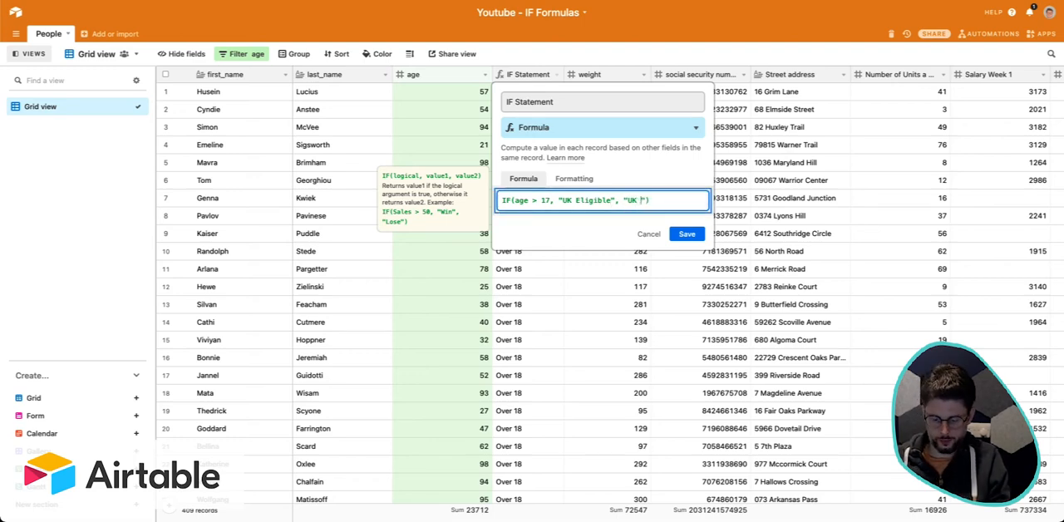
text(K ineligible)
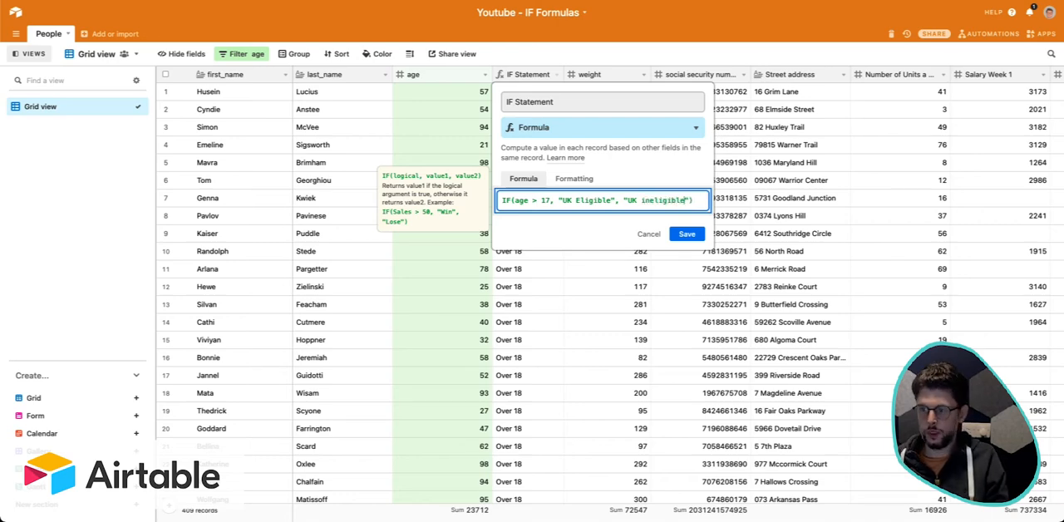
click(694, 233)
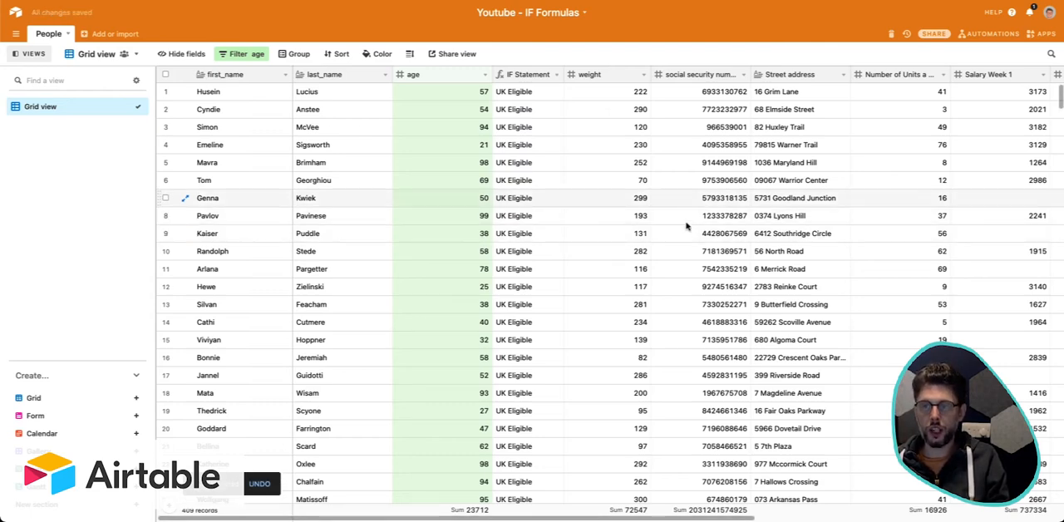
Switch the age filter to less than 17 and inspect the IF Statement results of the filtered records.
click(259, 55)
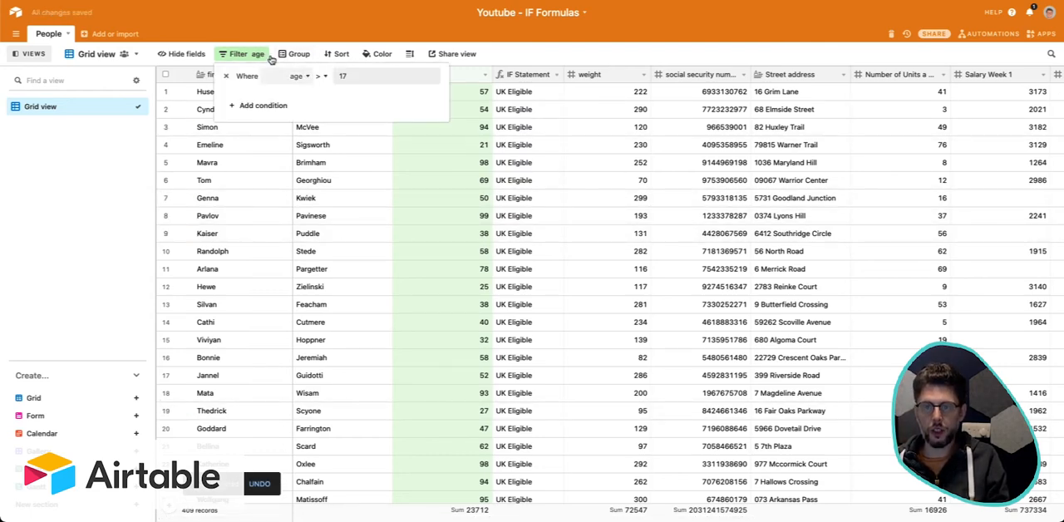
click(319, 76)
click(346, 151)
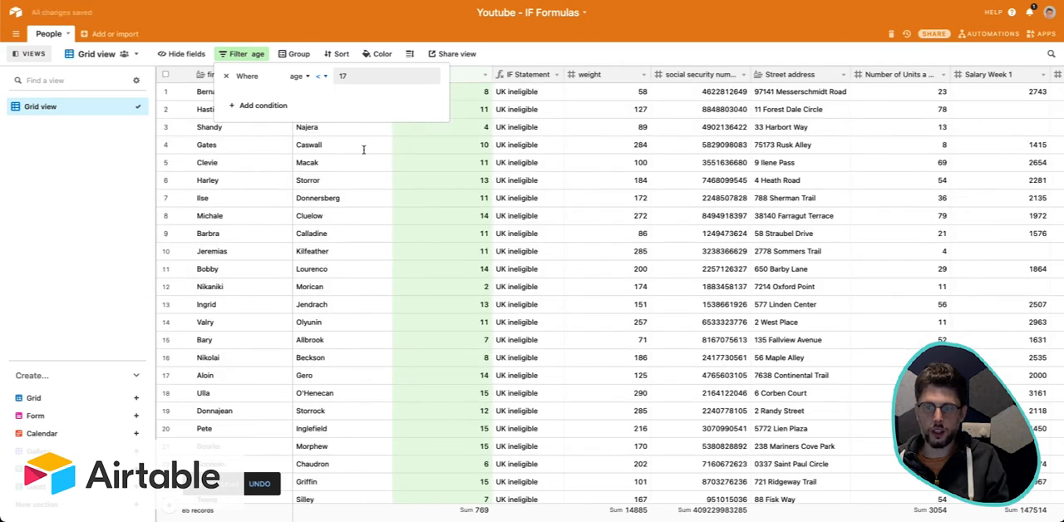
click(459, 165)
drag(532, 108, 540, 395)
scroll(540, 396, up, 2)
click(546, 129)
click(544, 105)
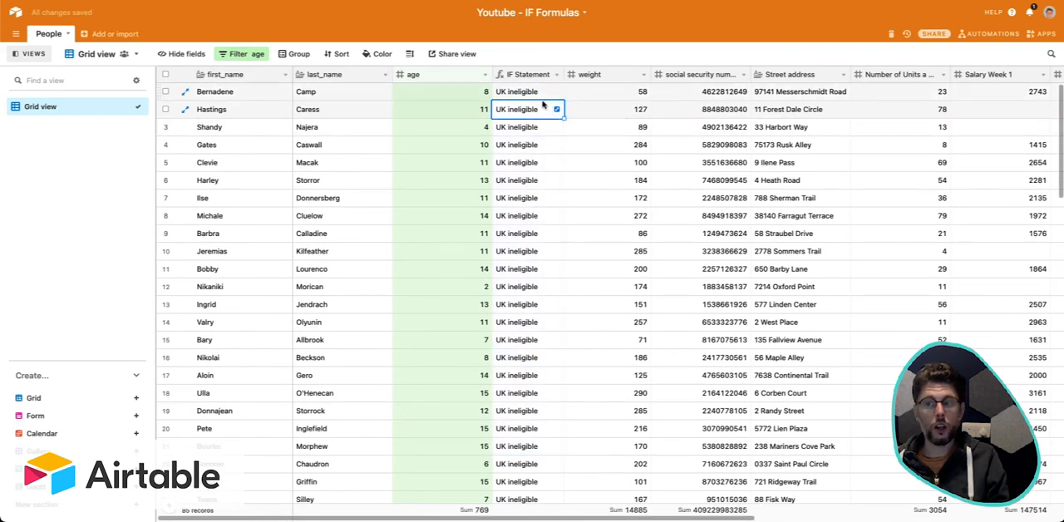
click(542, 91)
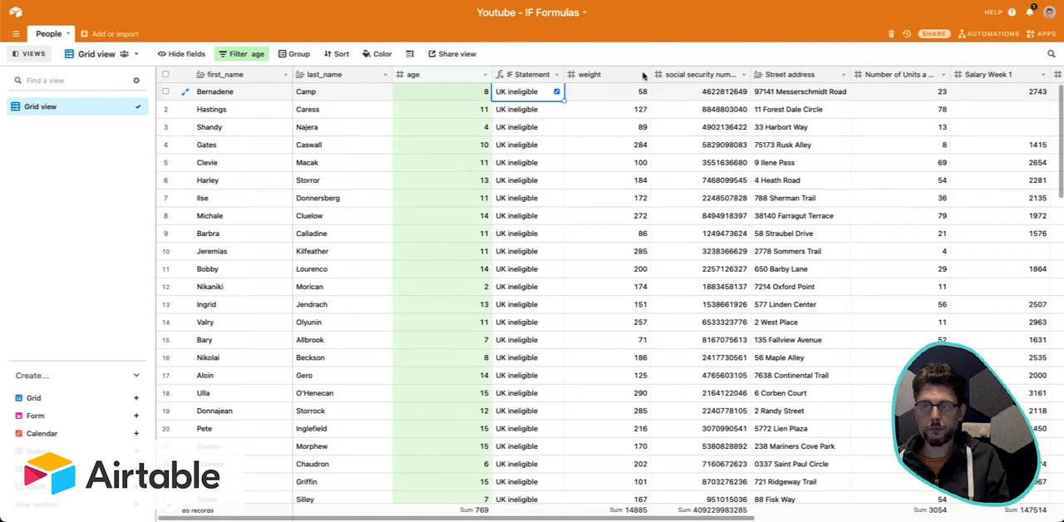
Remove the age filter condition from the grid view.
click(641, 75)
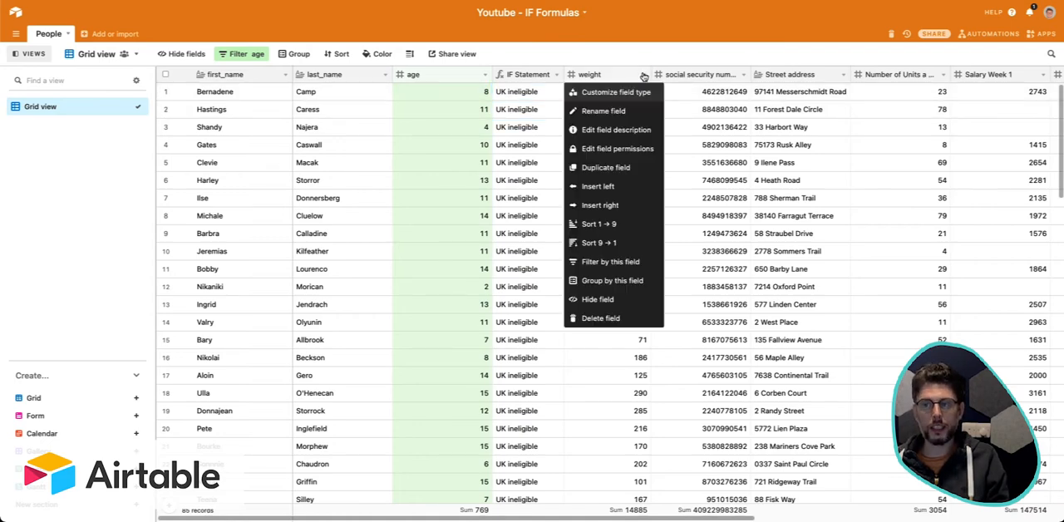
click(586, 49)
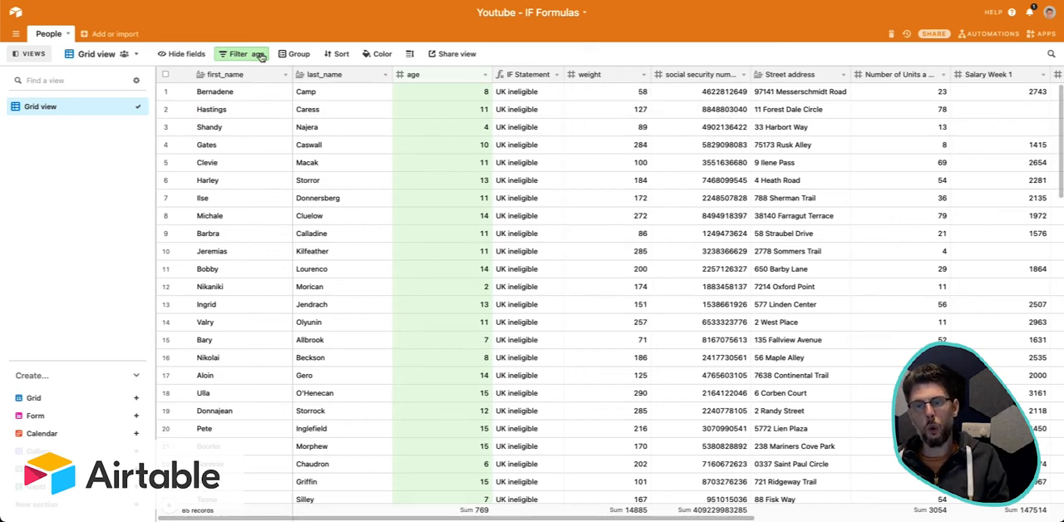
click(245, 54)
click(225, 76)
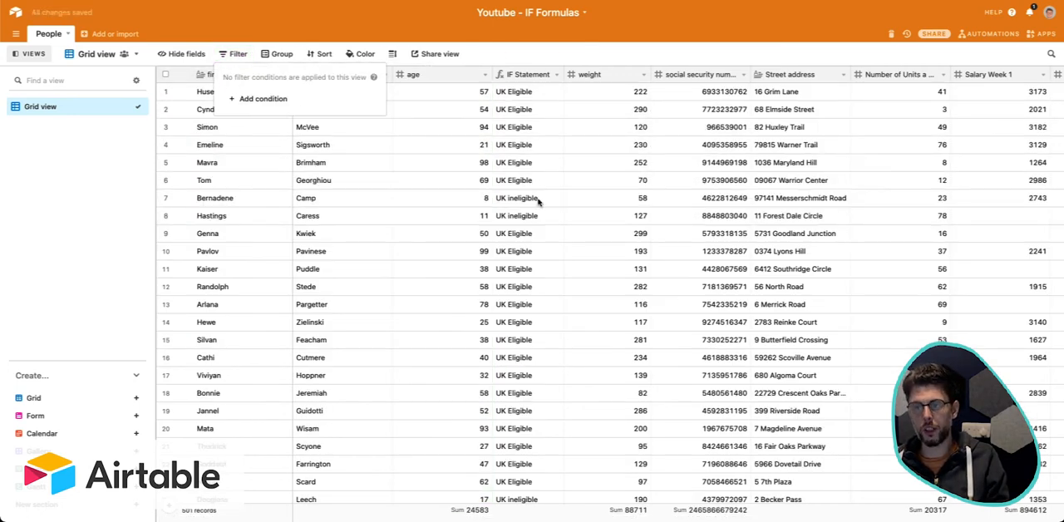
click(539, 158)
click(544, 108)
Duplicate the IF Statement field and change the condition in the copy's formula to age > 20.
click(556, 74)
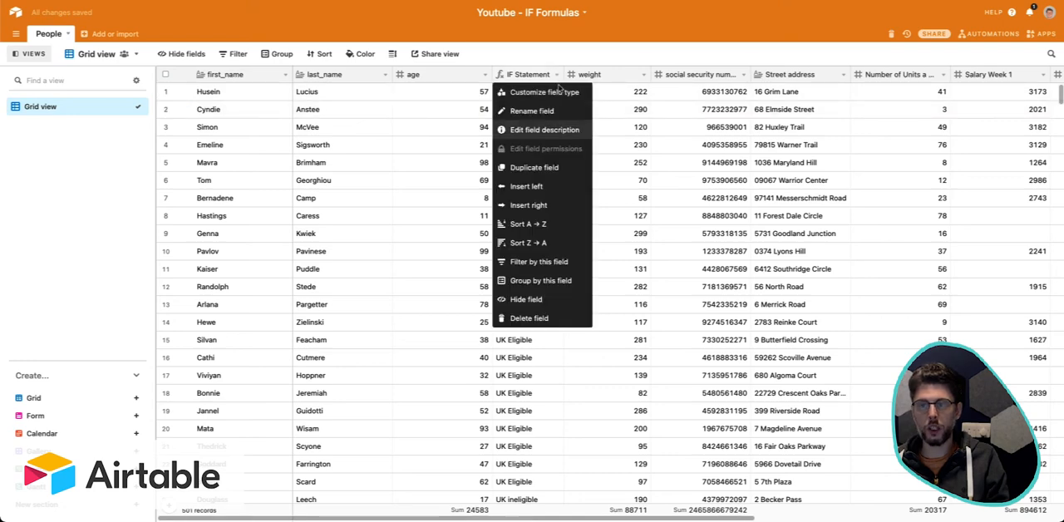
click(534, 167)
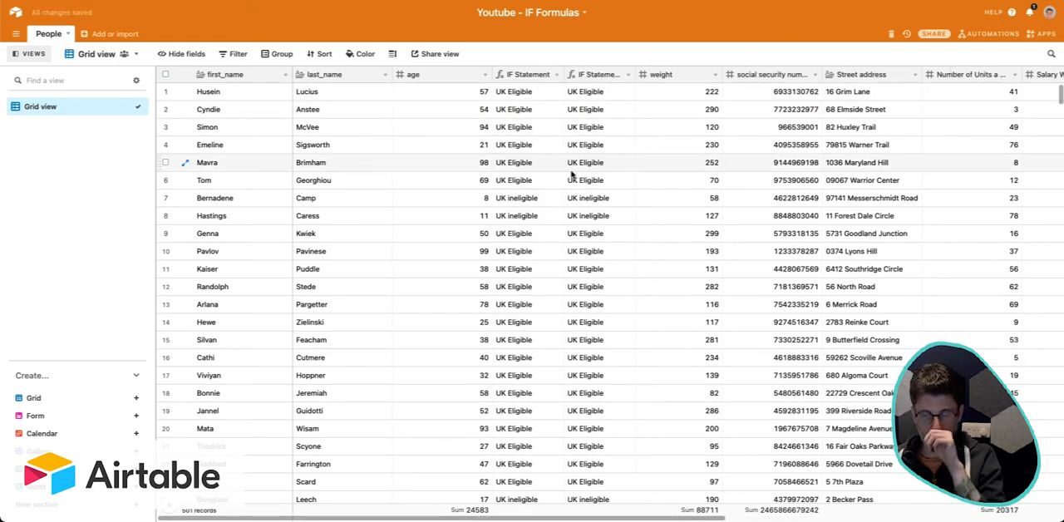
click(626, 75)
click(627, 92)
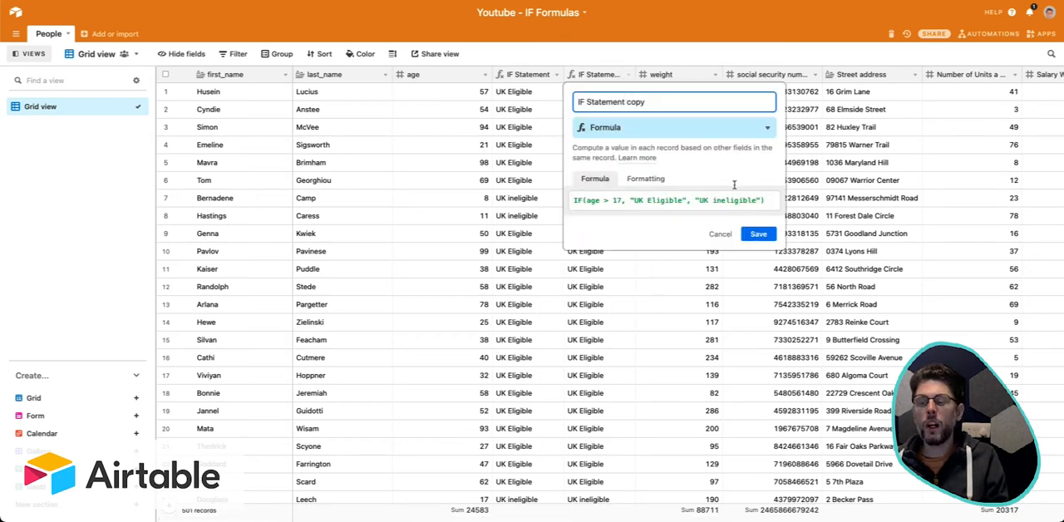
drag(634, 200, 678, 203)
click(645, 201)
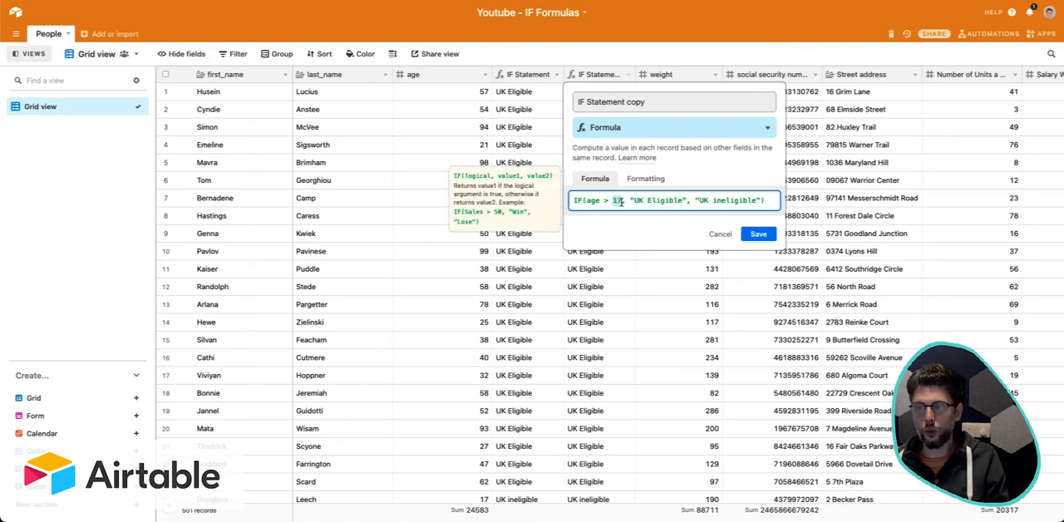
text(20)
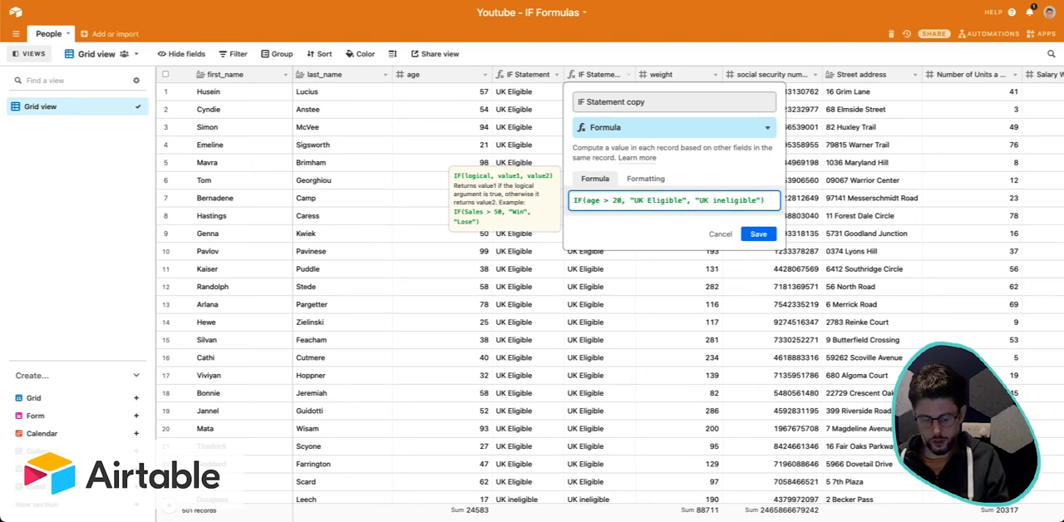
Change the copied formula's true result to "US Eligible" and its false result to "US Ineligible", and save the field.
key(BackSpace)
text(S)
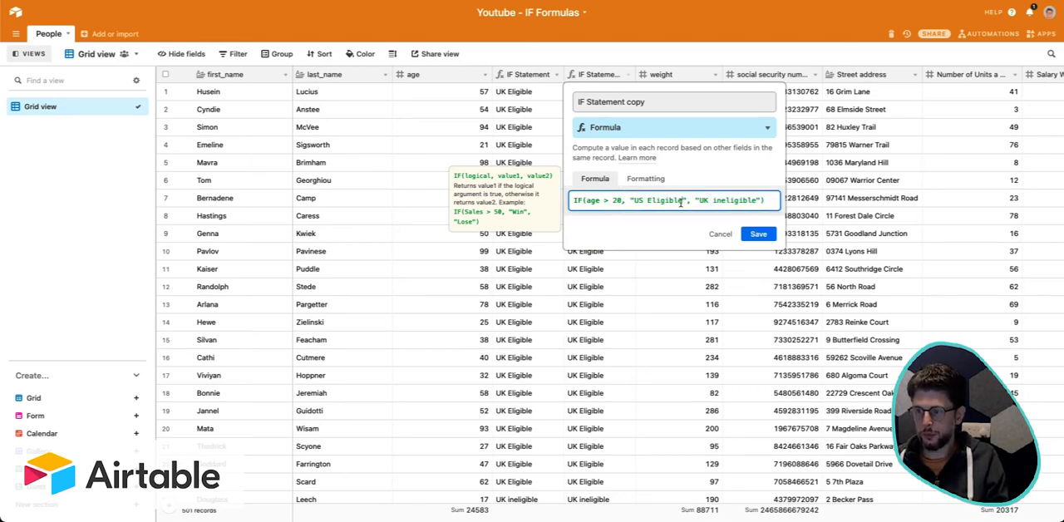
drag(683, 202, 634, 202)
key(super+c)
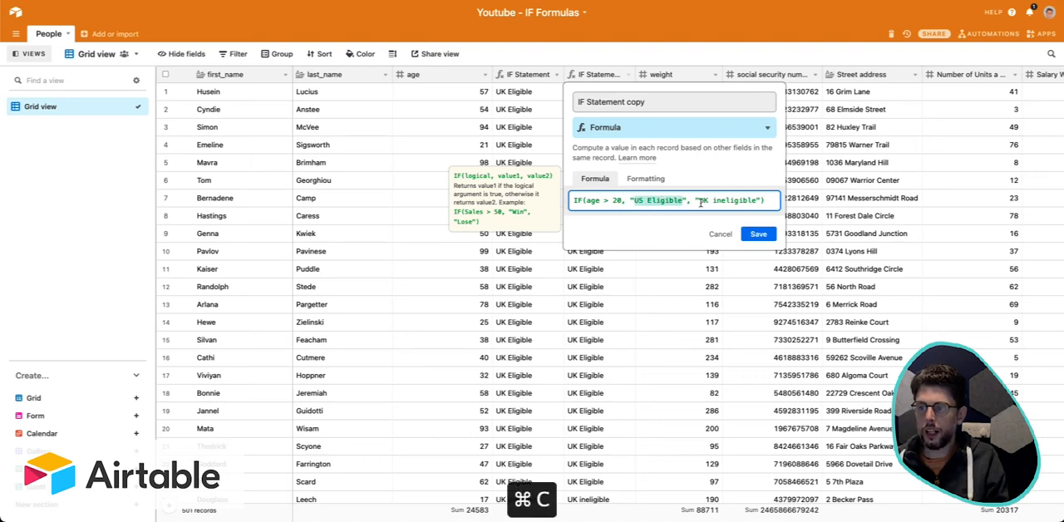
drag(700, 203, 754, 205)
key(super+v)
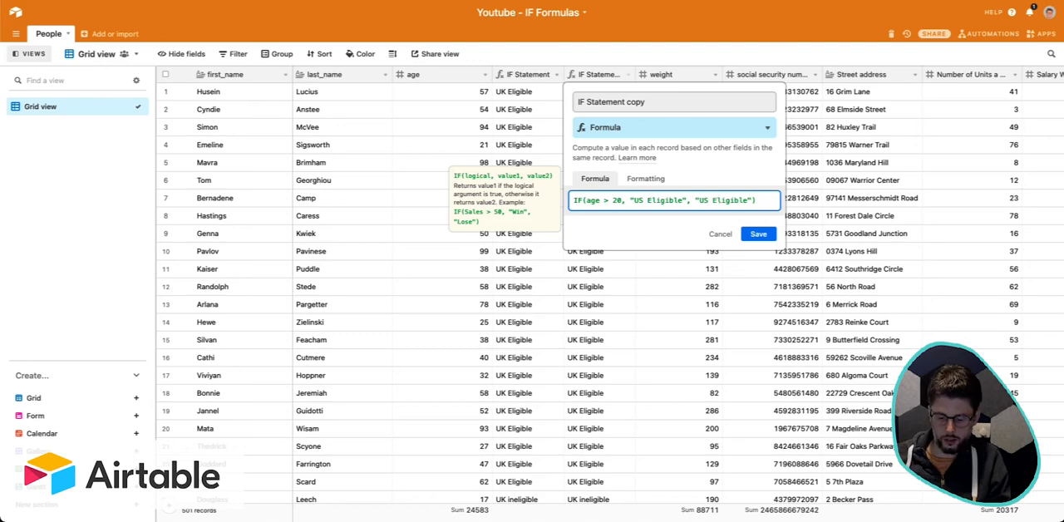
key(BackSpace)
text(Ine)
click(772, 240)
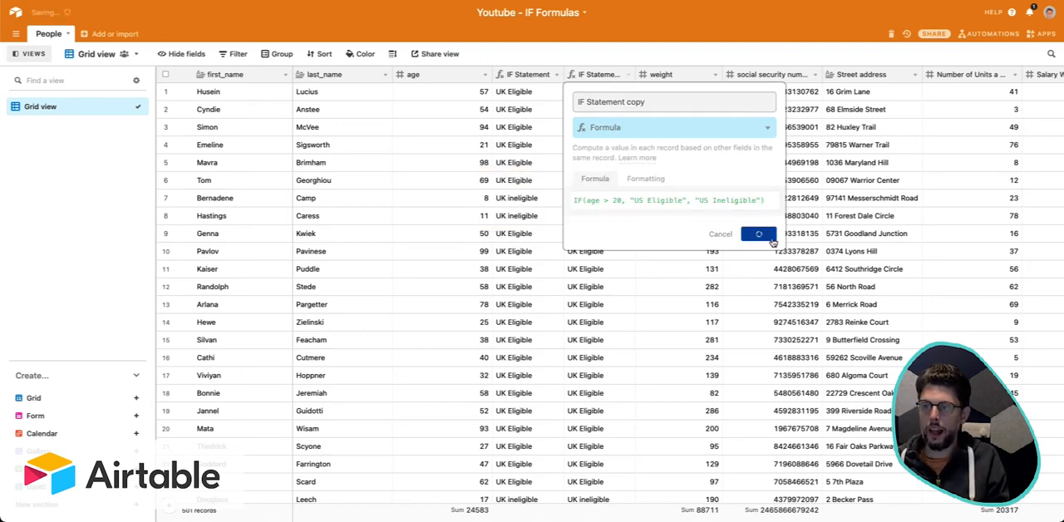
Check the results in the two IF formula fields and add a blank filter condition to the view.
drag(586, 198, 587, 268)
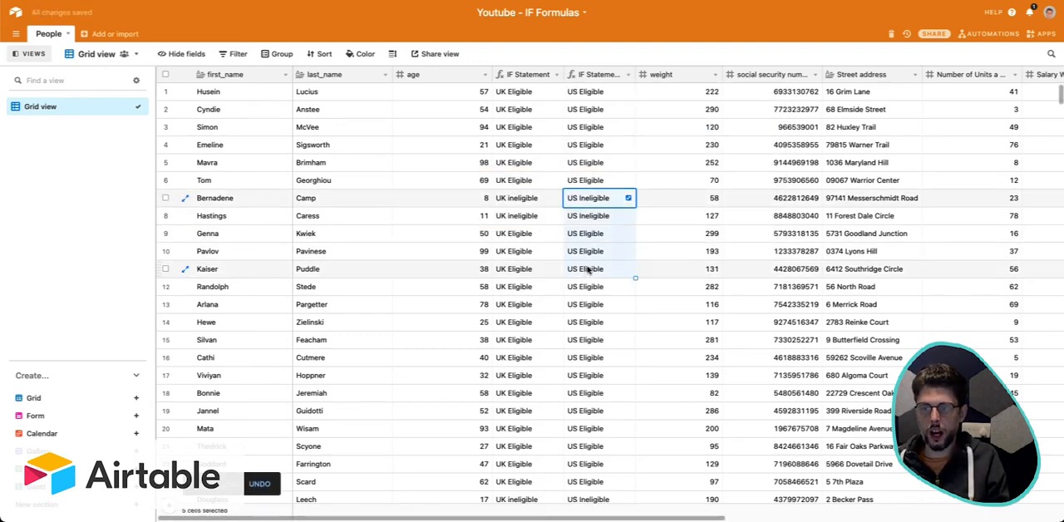
click(587, 268)
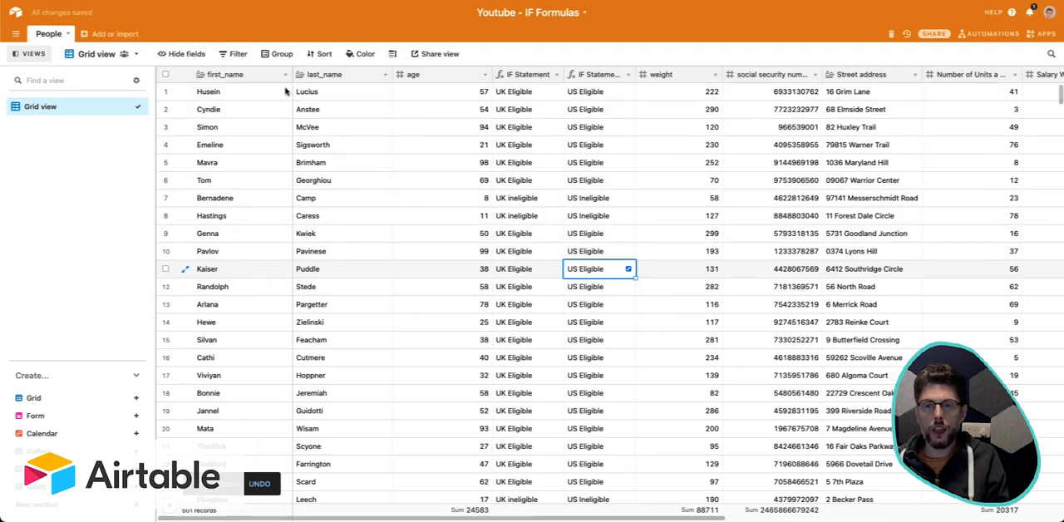
click(234, 53)
click(251, 96)
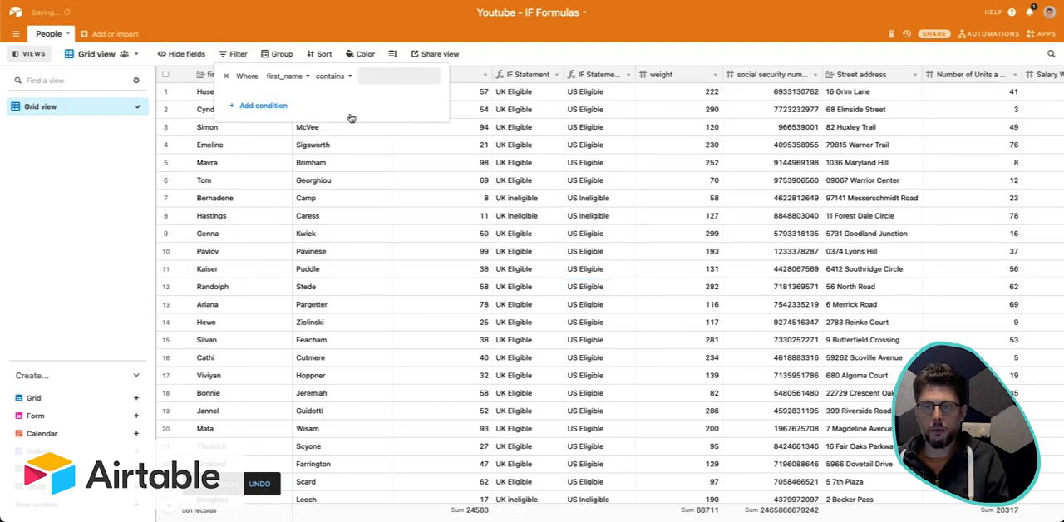
click(577, 147)
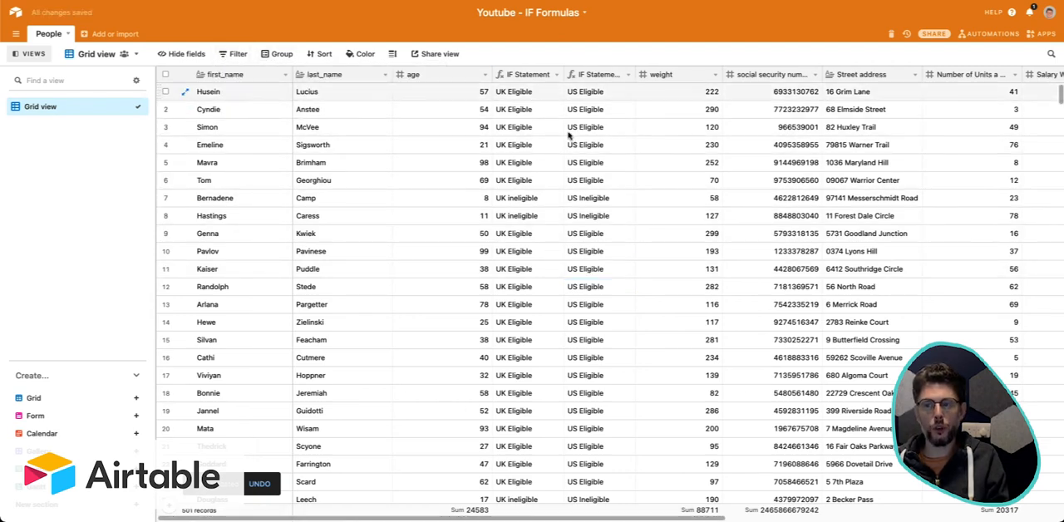
click(520, 93)
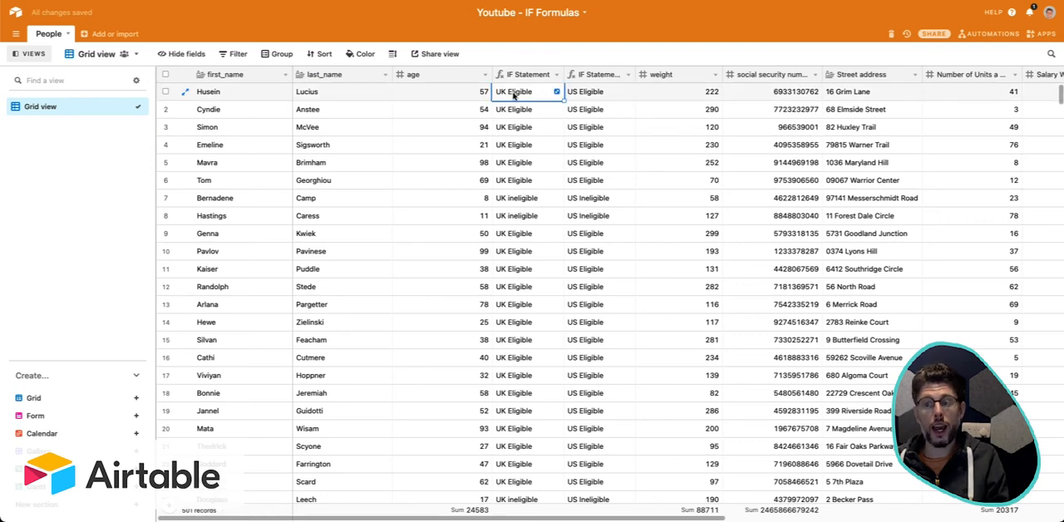
click(607, 93)
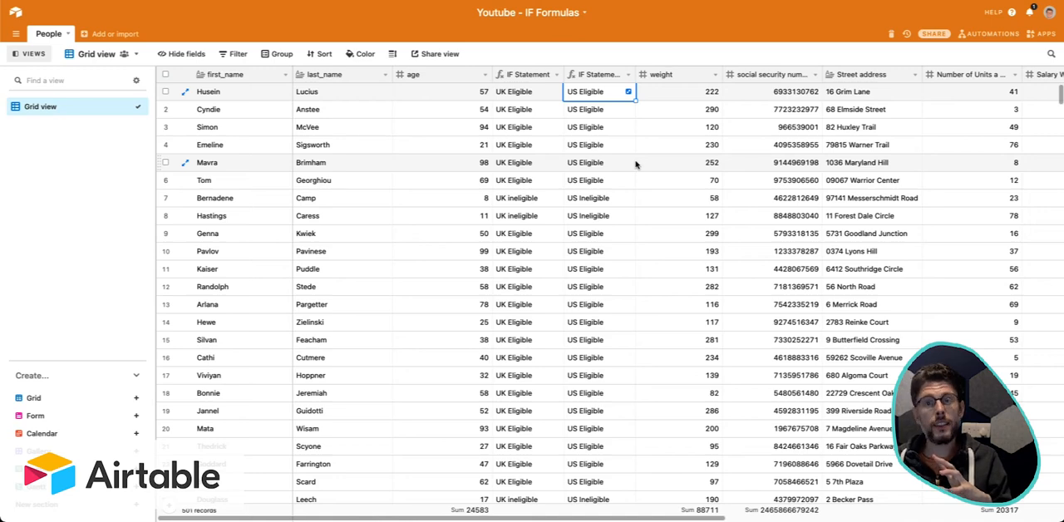
Set the filter condition to IF Statement contains "Eligible".
click(236, 53)
click(299, 77)
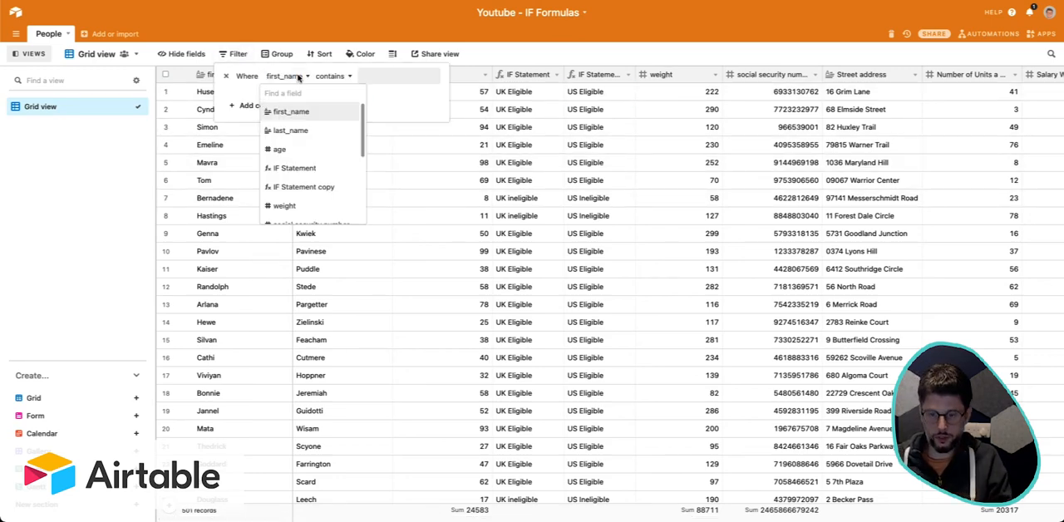
text(IF)
click(308, 111)
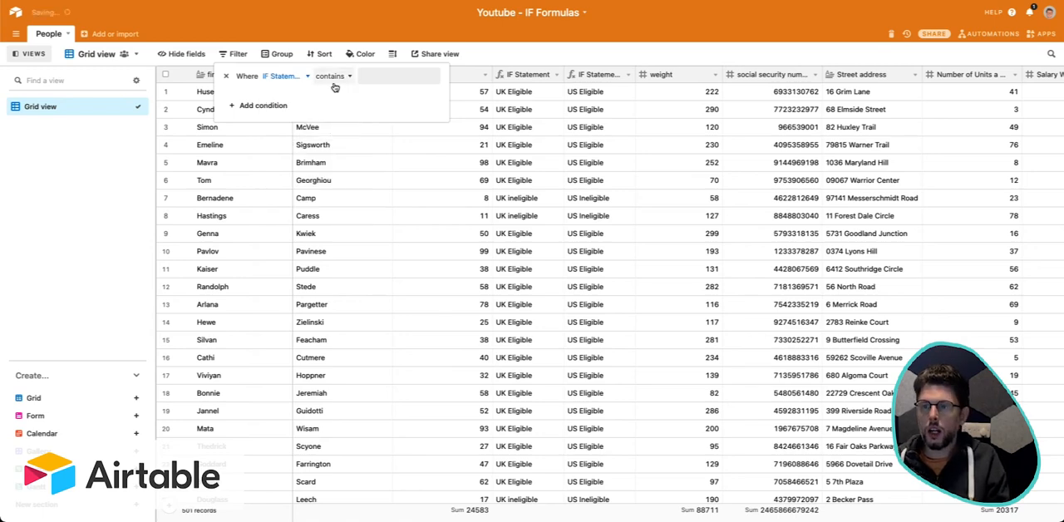
click(387, 77)
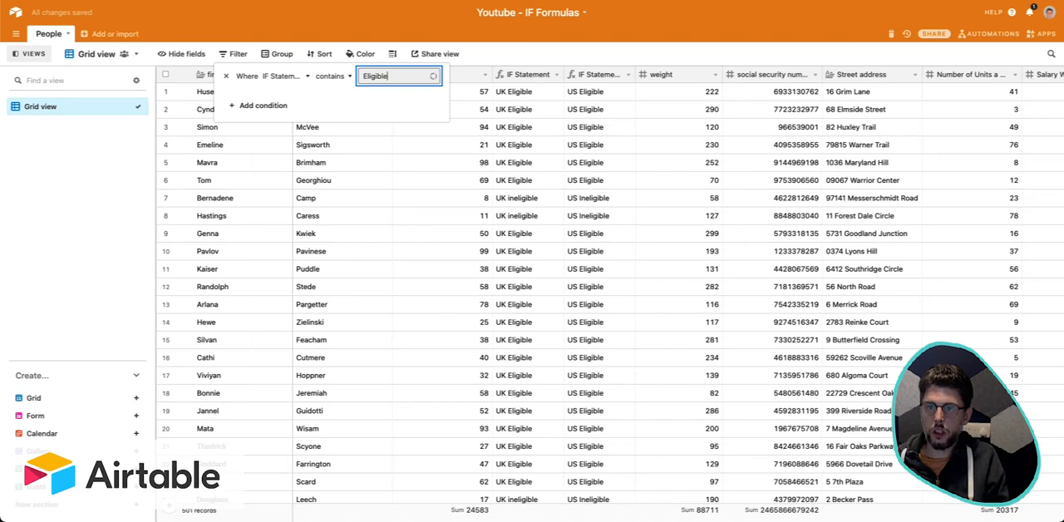
Add a second filter condition requiring IF Statement copy to contains "Ineligible", and close the filter settings.
click(263, 104)
click(287, 97)
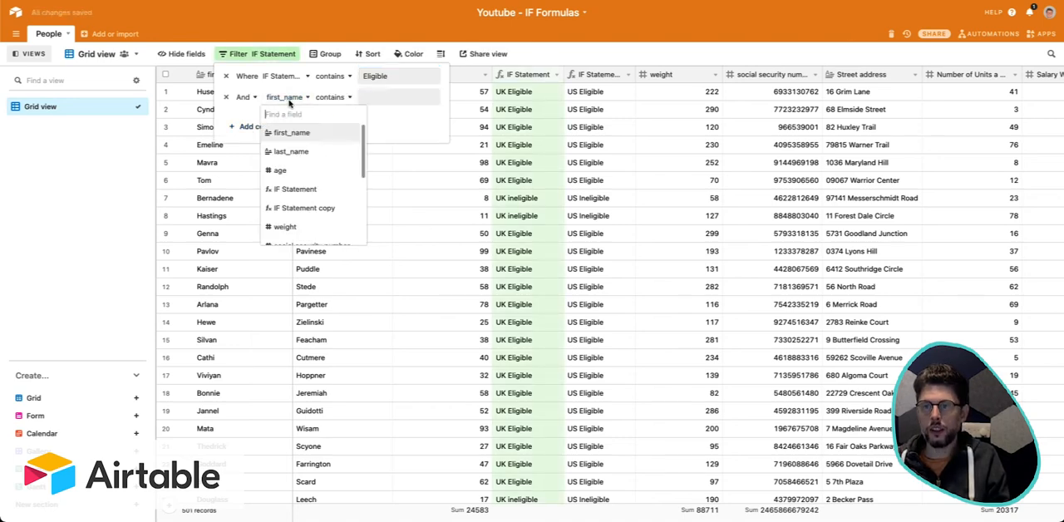
text(if)
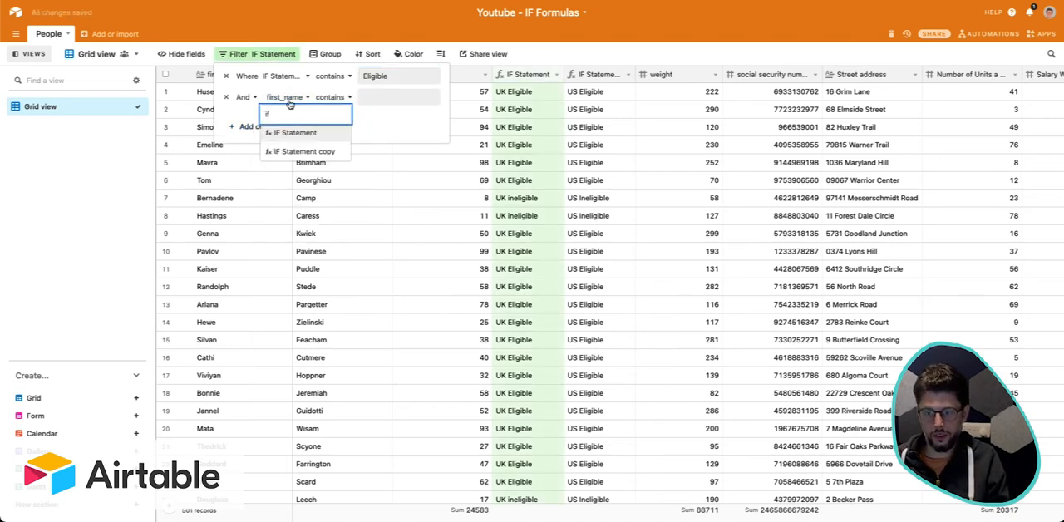
click(325, 151)
click(368, 95)
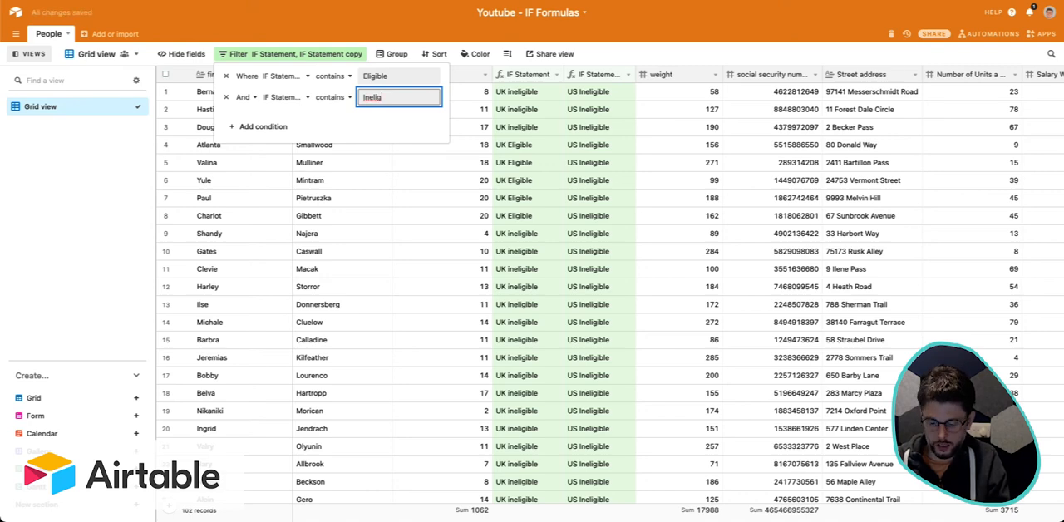
text(ible)
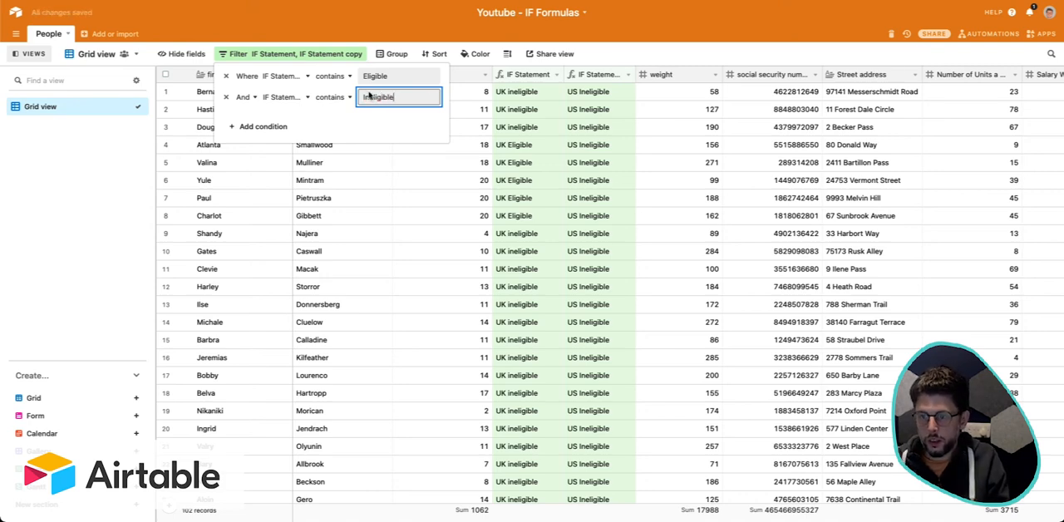
click(366, 115)
click(454, 148)
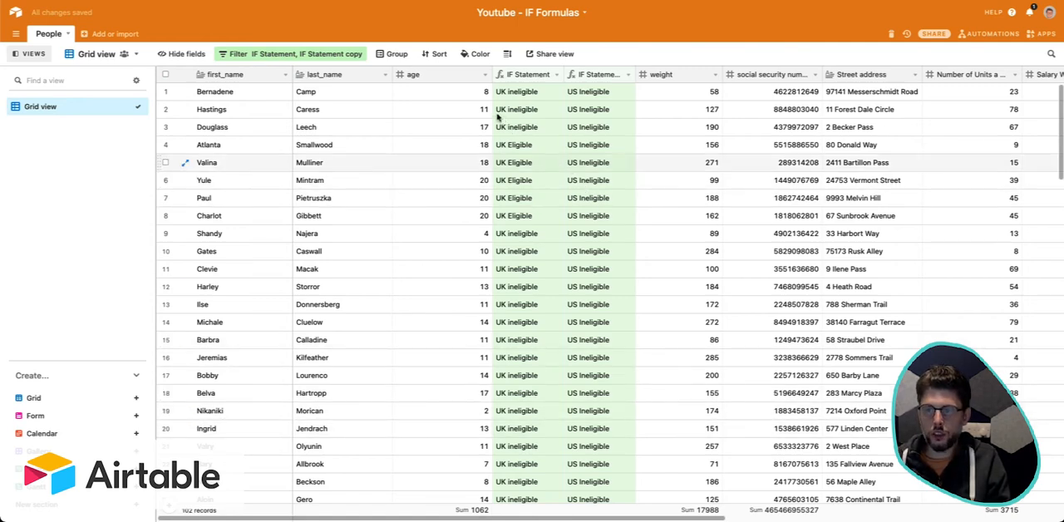
Compare the ages of the filtered records with their IF Statement results.
click(466, 94)
click(463, 199)
click(458, 289)
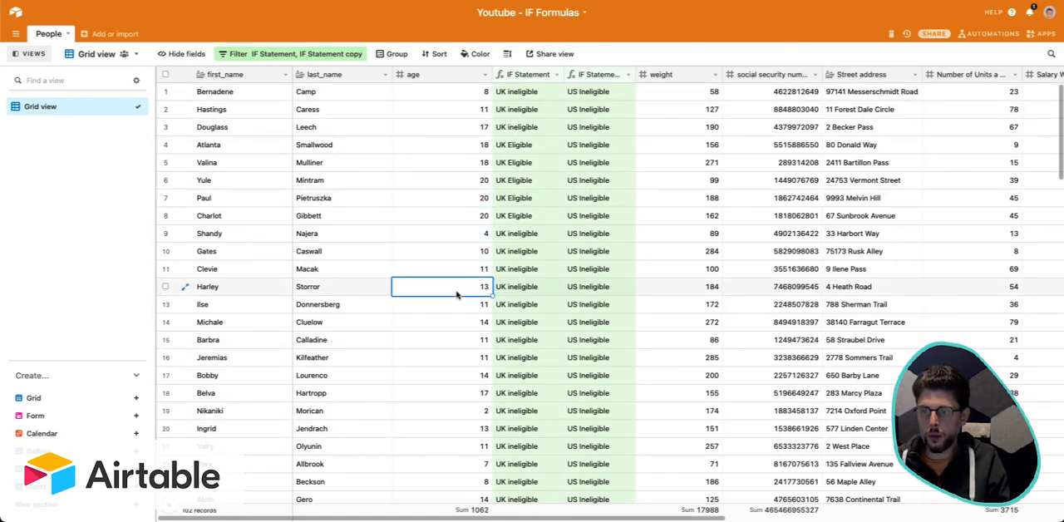
click(476, 95)
click(479, 109)
click(548, 108)
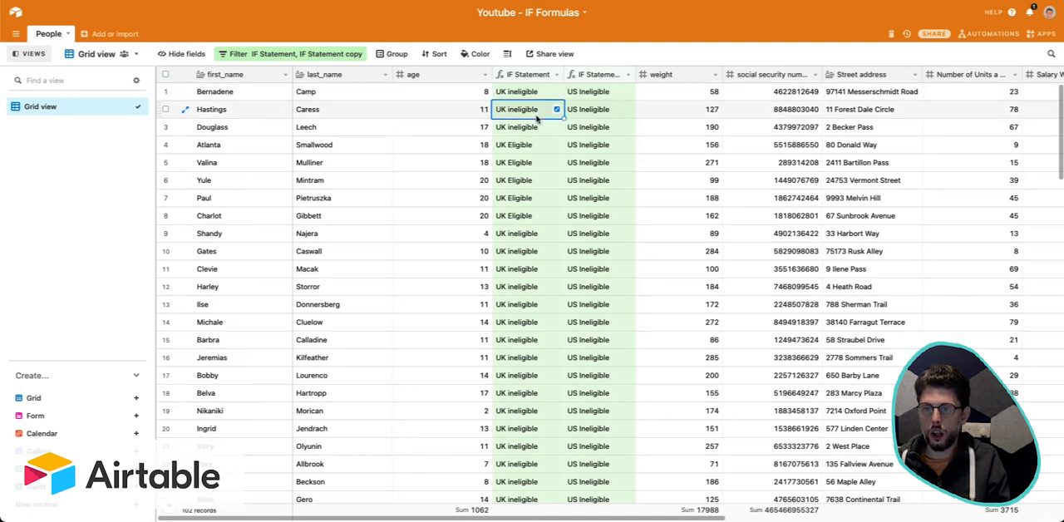
Narrow the two filter conditions to contains "UK Eligible" for IF Statement and "US Ineligible" for IF Statement copy.
click(332, 55)
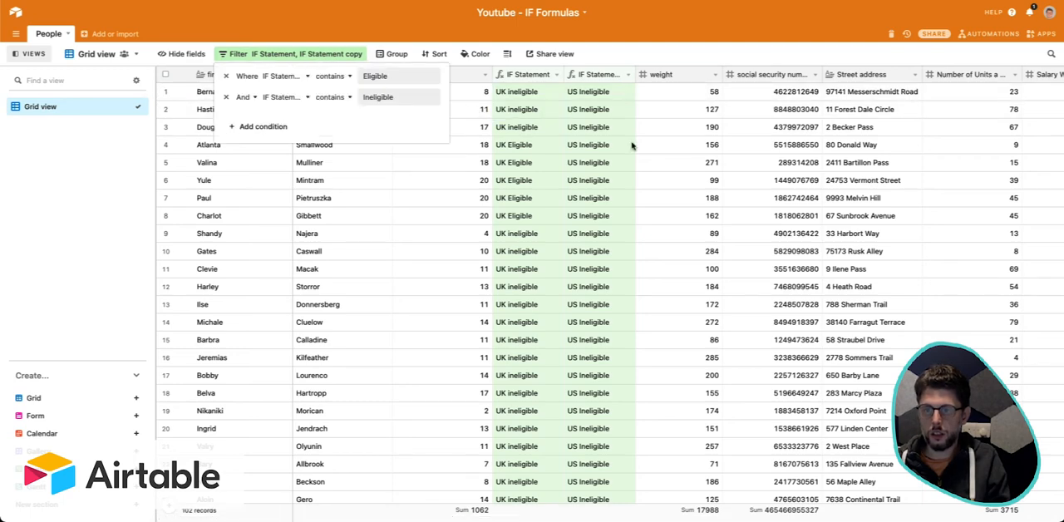
click(378, 78)
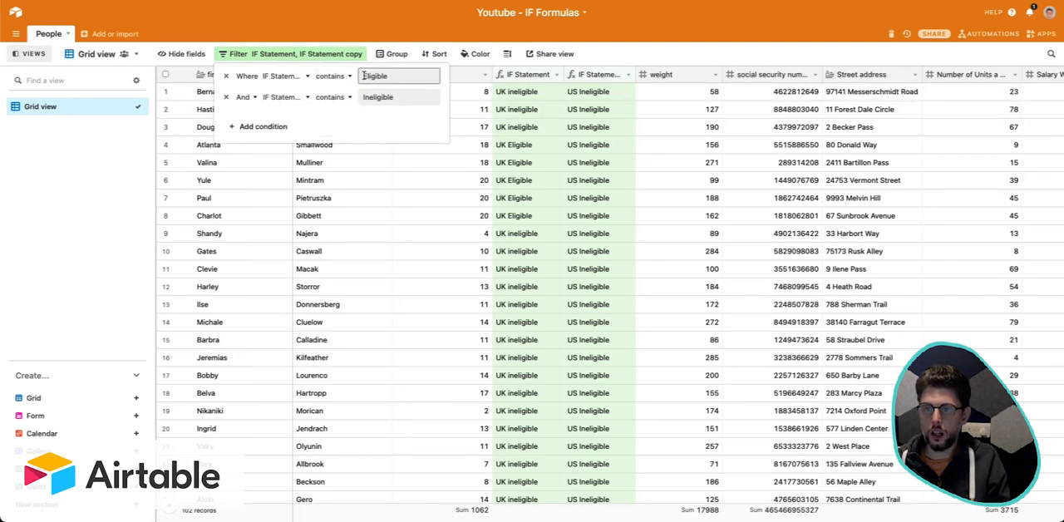
click(364, 75)
text(UK)
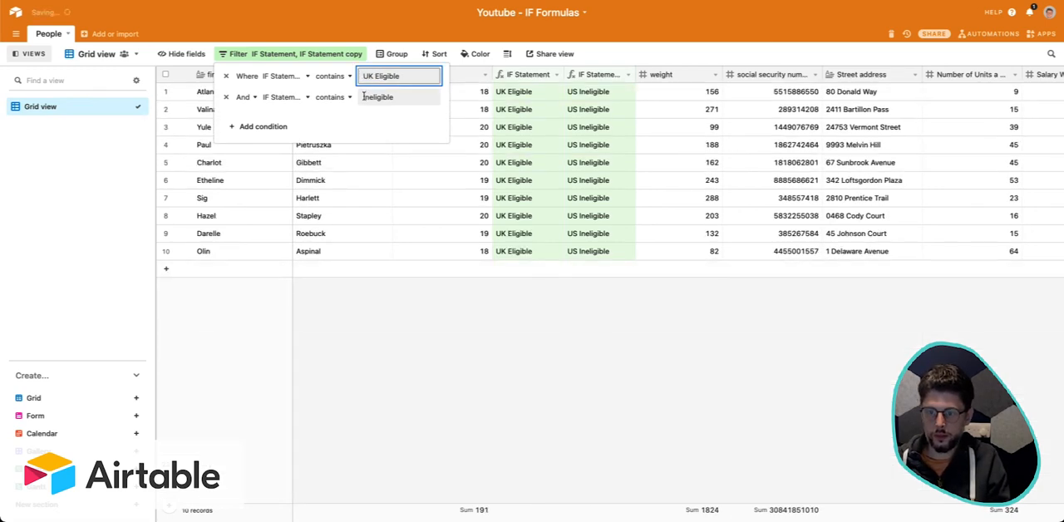
click(363, 97)
text(US)
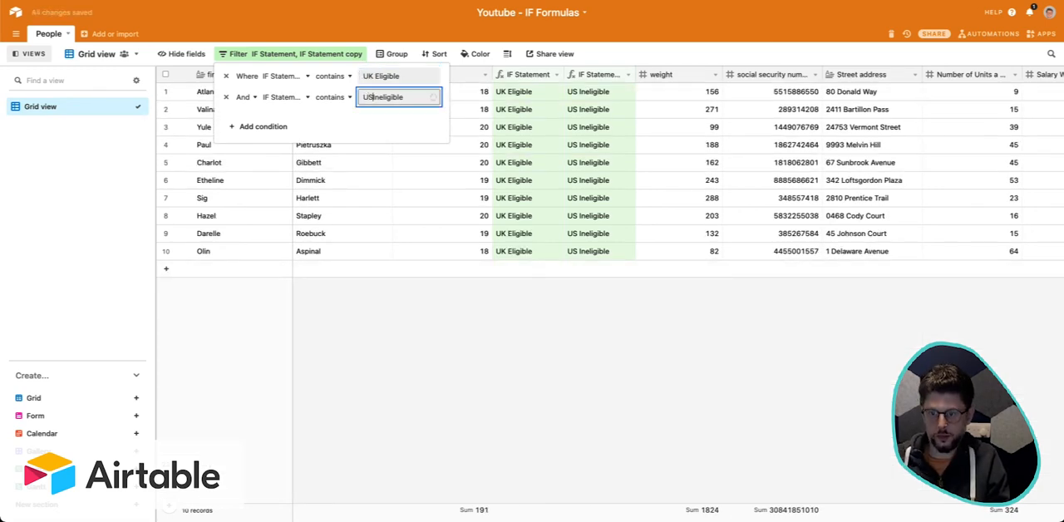
click(518, 178)
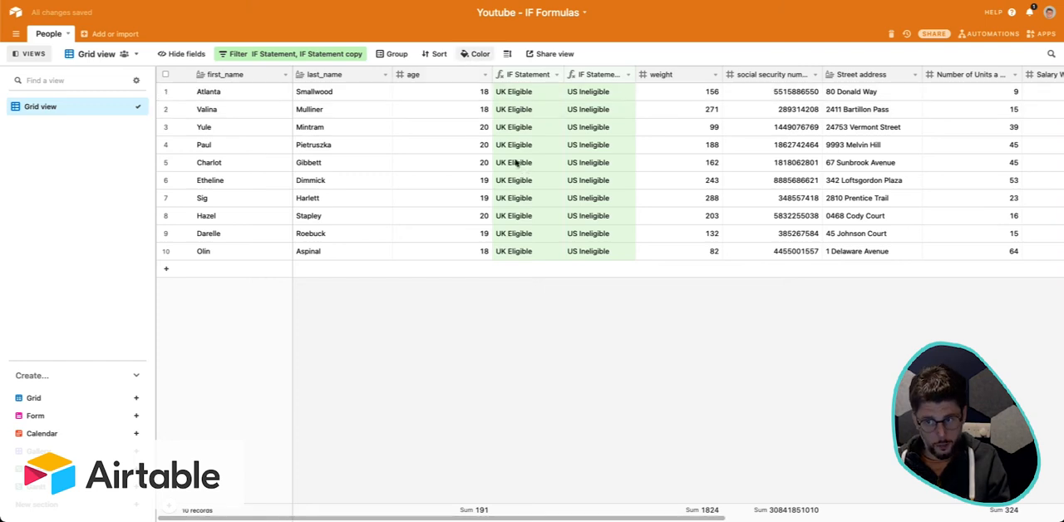
Check the ages and US results of the records left by the narrowed filter.
drag(476, 109, 475, 242)
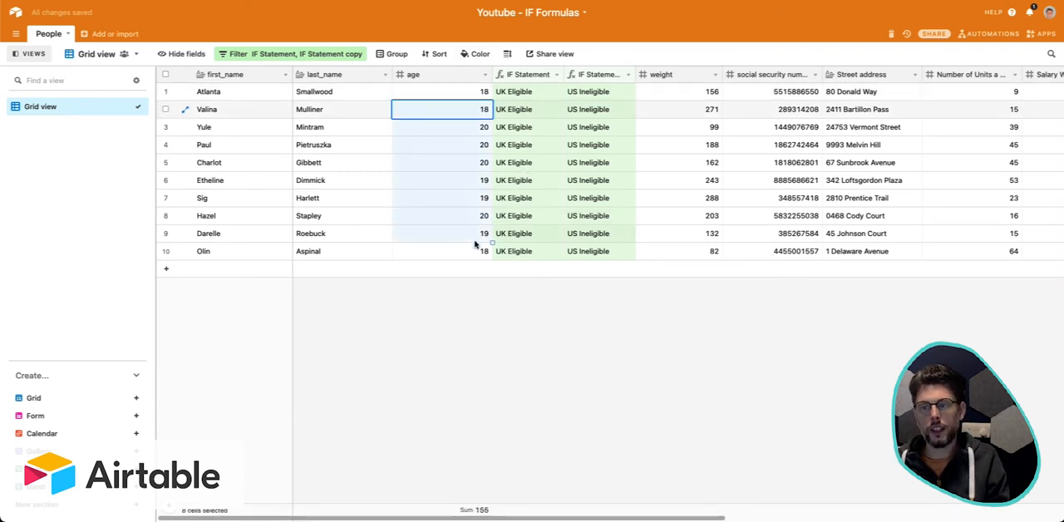
click(598, 184)
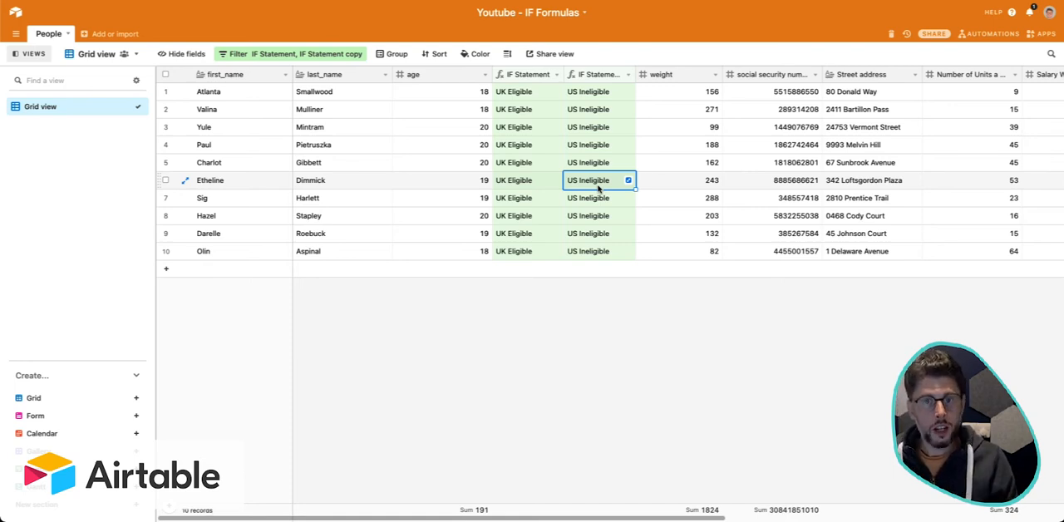
click(591, 127)
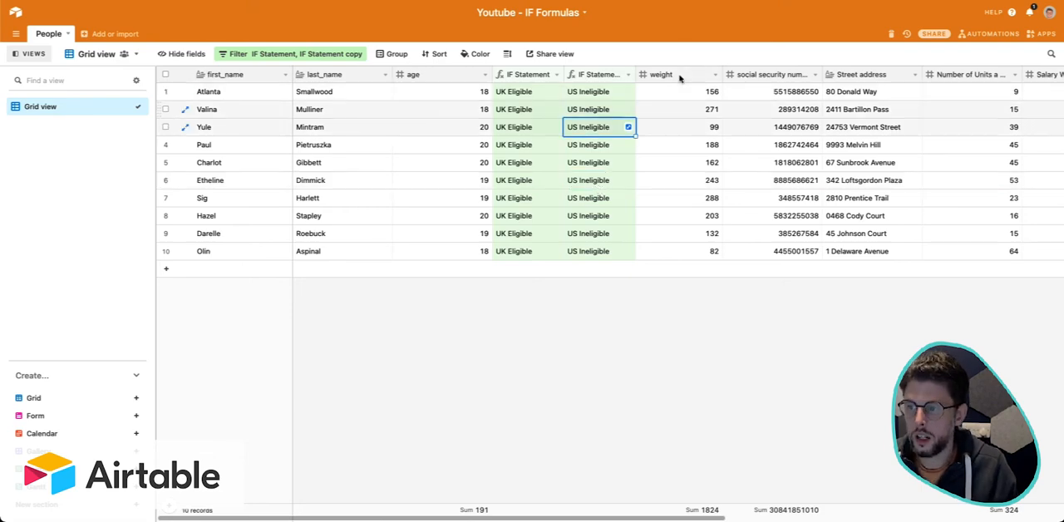
Copy the whole formula of the IF Statement field and leave the field unchanged.
click(556, 76)
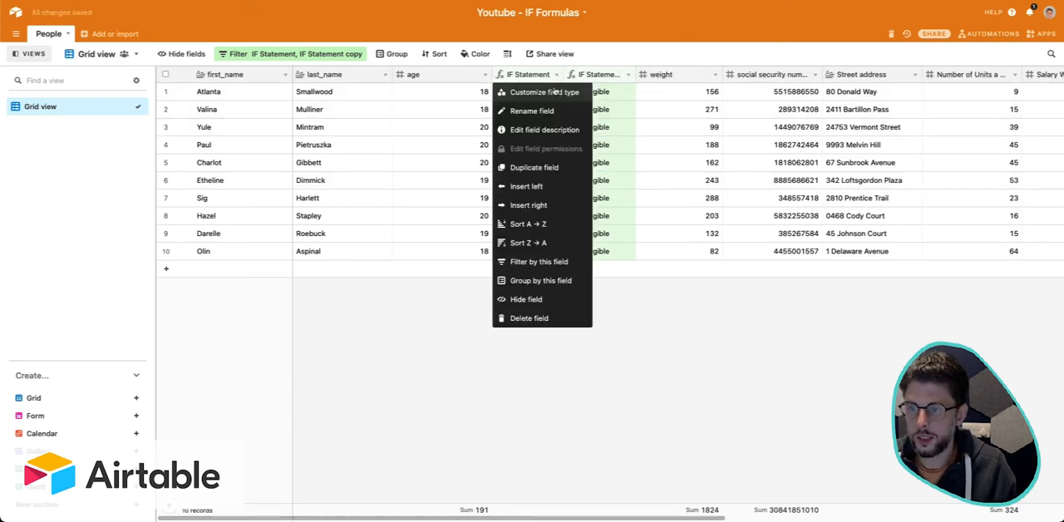
click(565, 88)
click(598, 201)
key(super+a)
key(super+c)
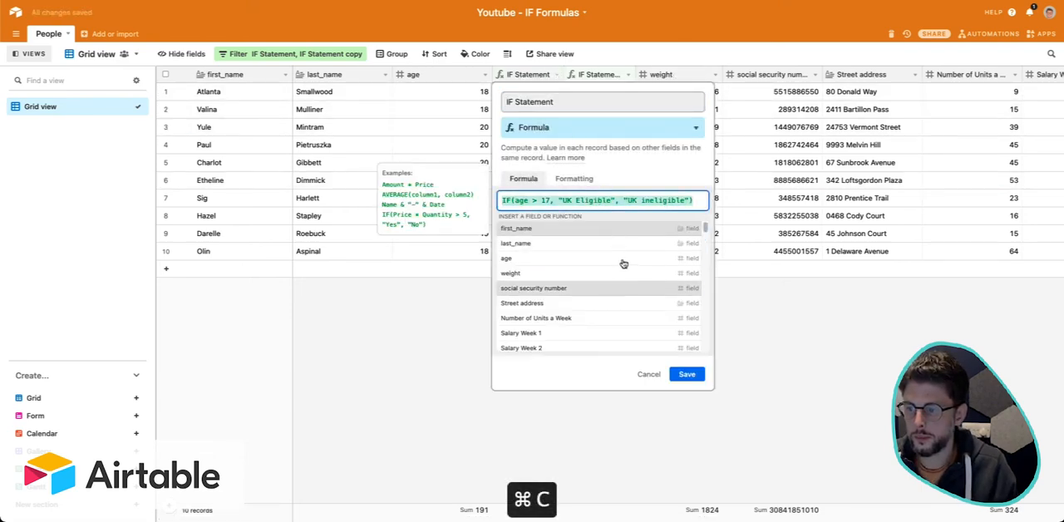
click(649, 374)
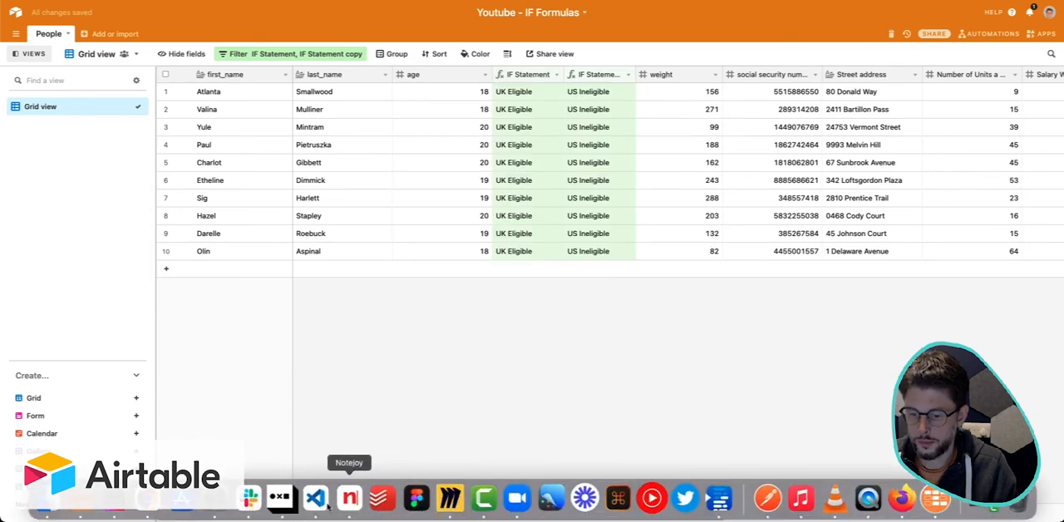
Paste the copied UK formula into a new untitled file in Visual Studio Code and enlarge its window.
key(super+n)
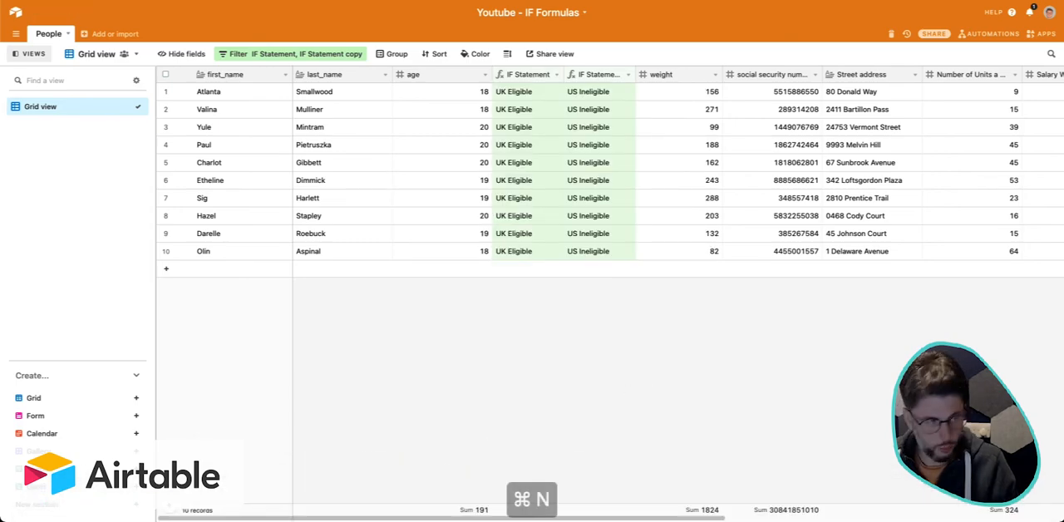
key(super+v)
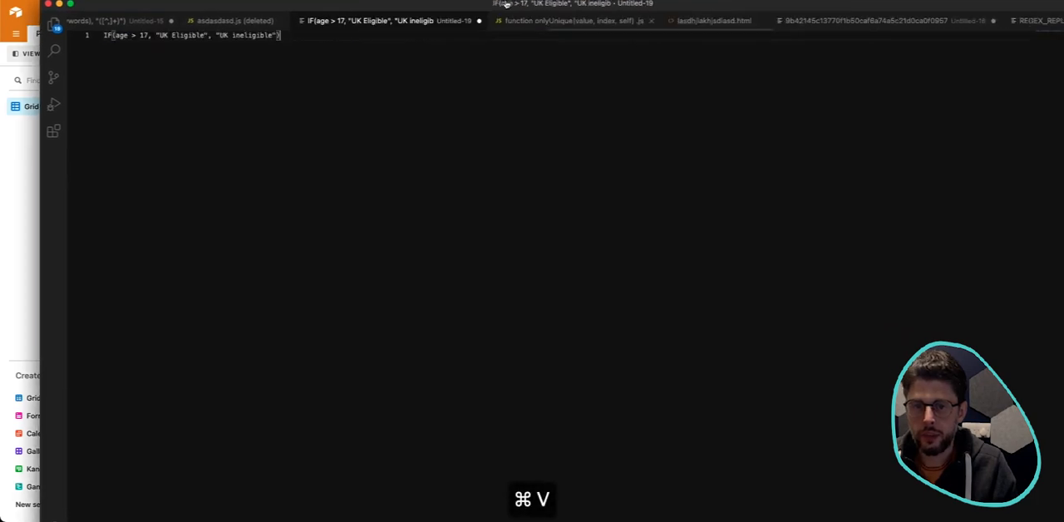
double_click(632, 3)
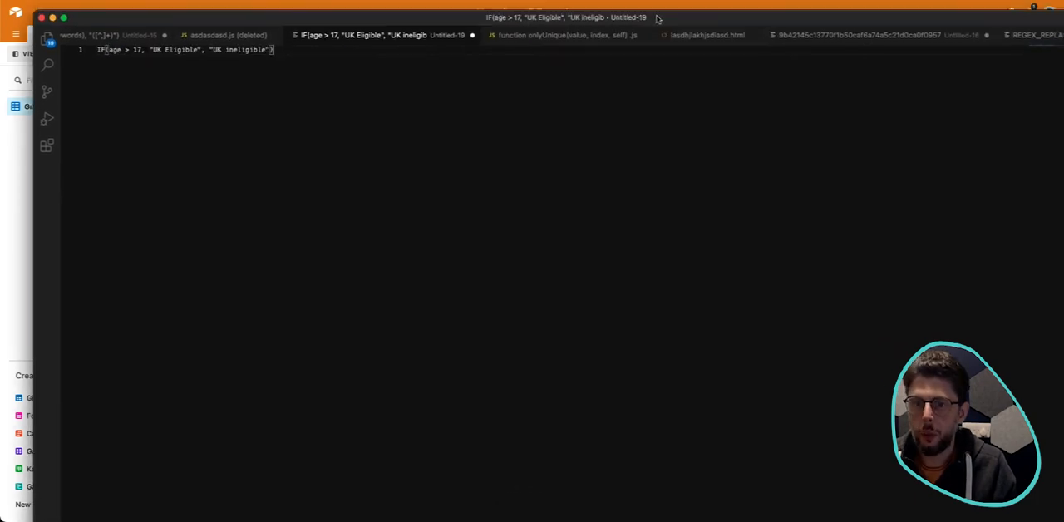
Switch back to Airtable and copy the whole formula of the IF Statement copy field without changing it.
key(ctrl+Up)
click(491, 253)
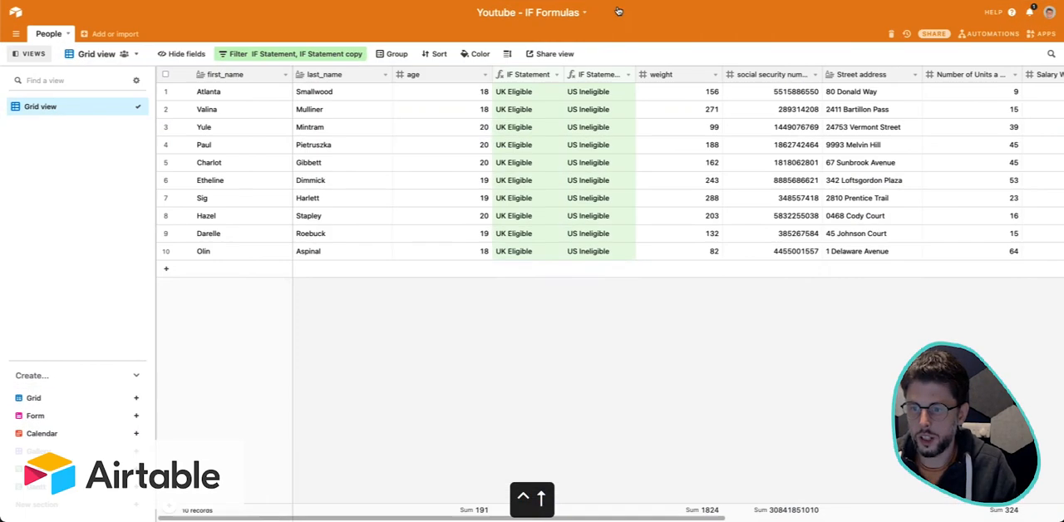
click(627, 74)
click(623, 90)
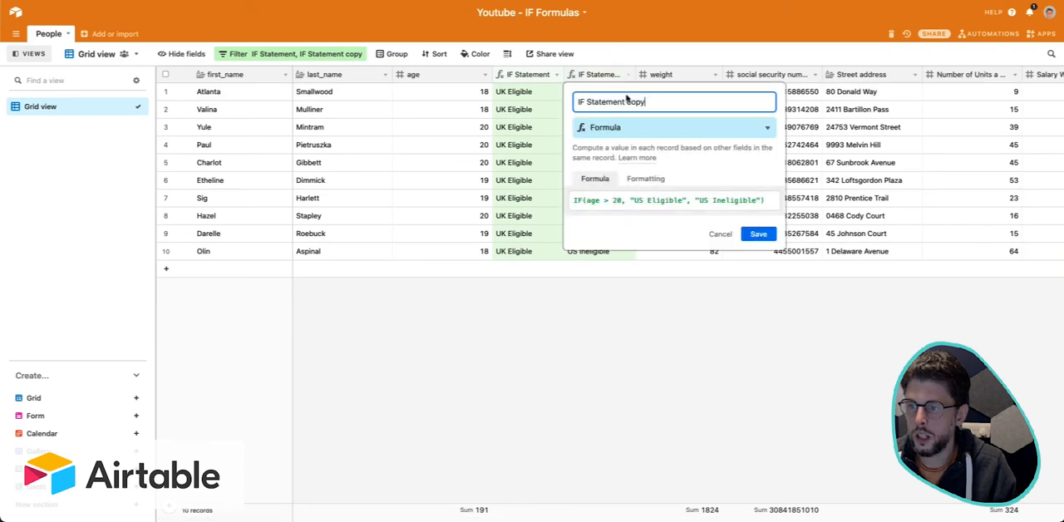
click(662, 199)
key(super+a)
key(super+c)
click(720, 234)
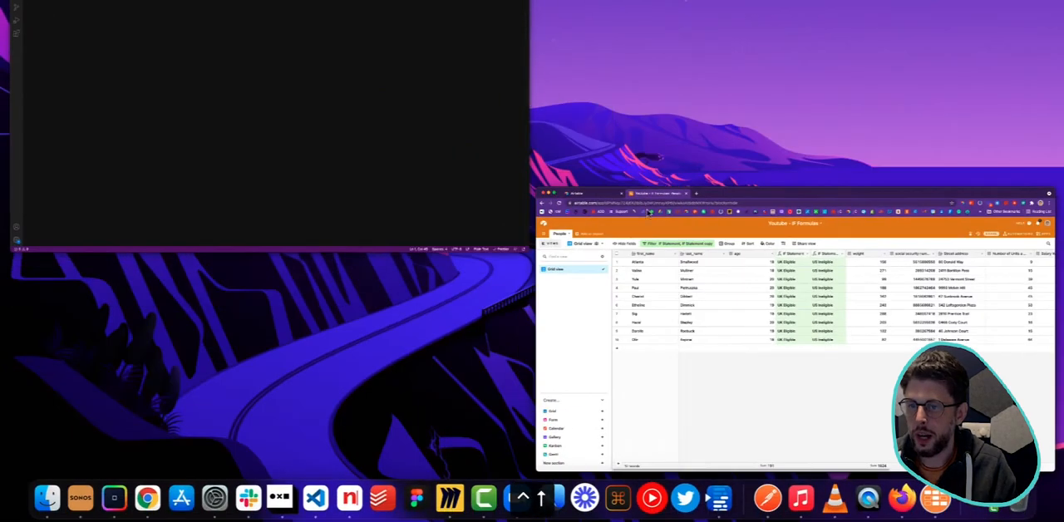
Return to Visual Studio Code and paste the US formula two lines below the UK formula.
click(387, 124)
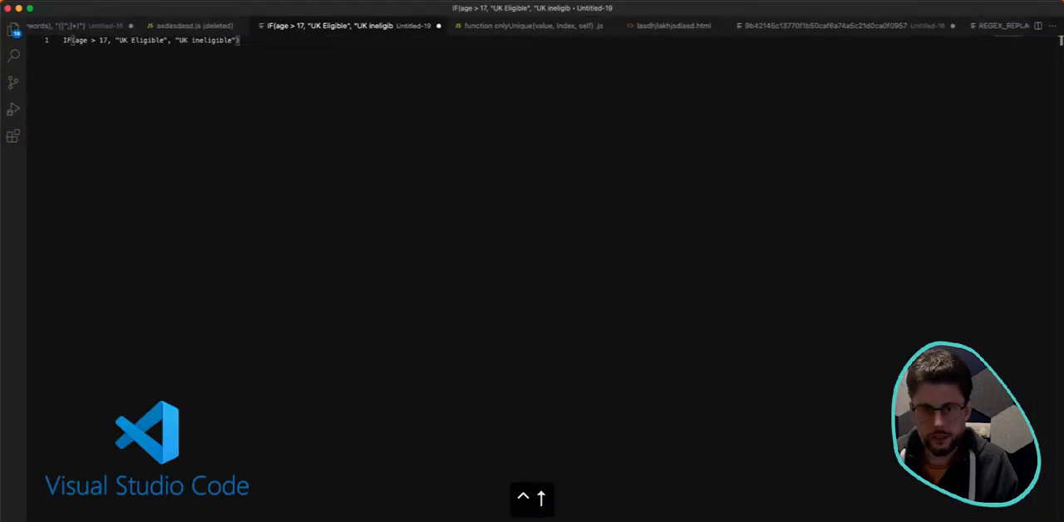
key(Return)
key(Return)
key(super+v)
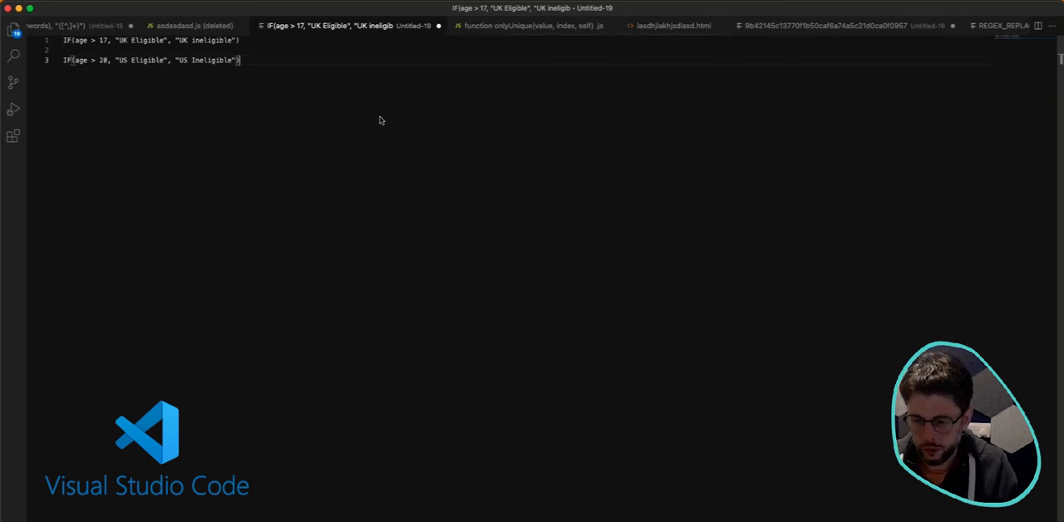
mouse_move(516, 498)
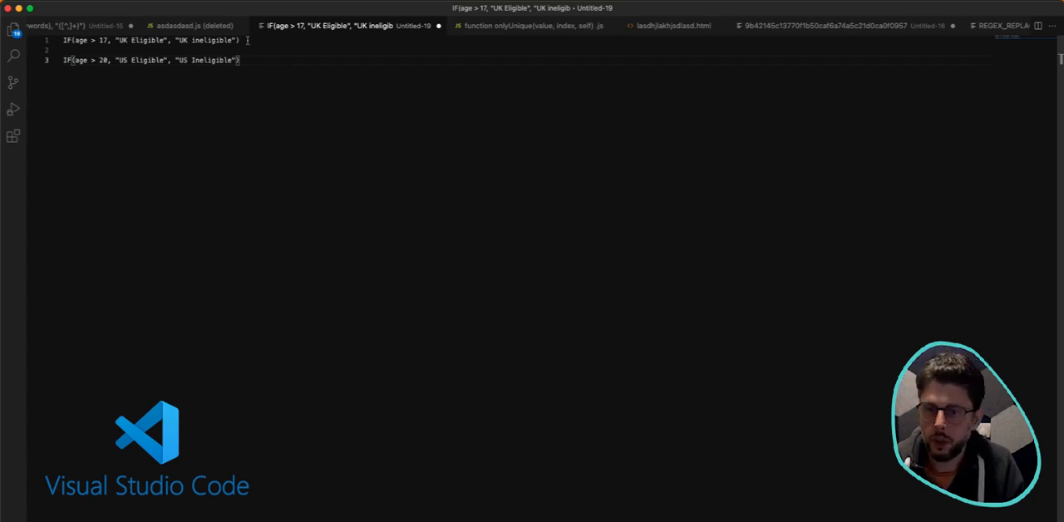
Review the UK formula and insert two more blank lines between the two formulas.
drag(247, 41, 58, 40)
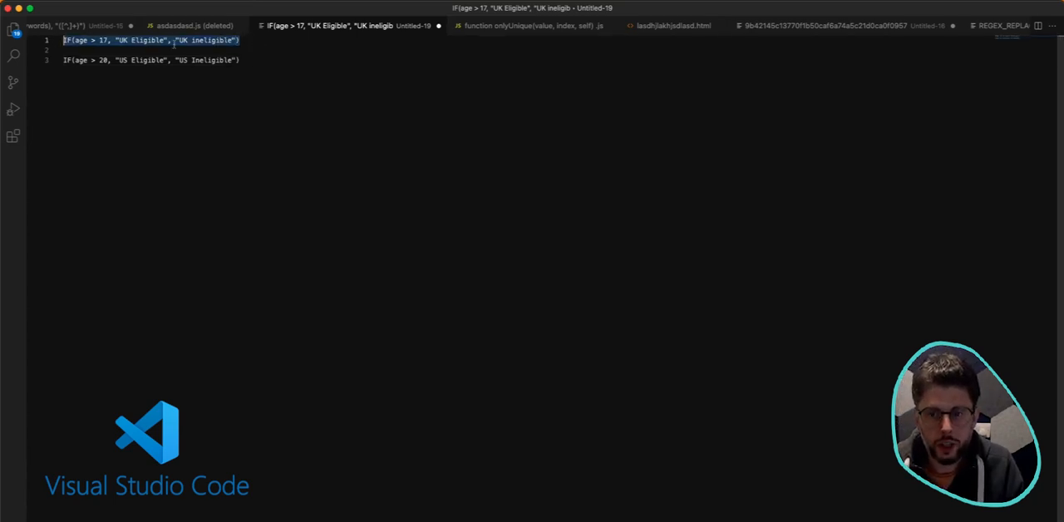
click(249, 47)
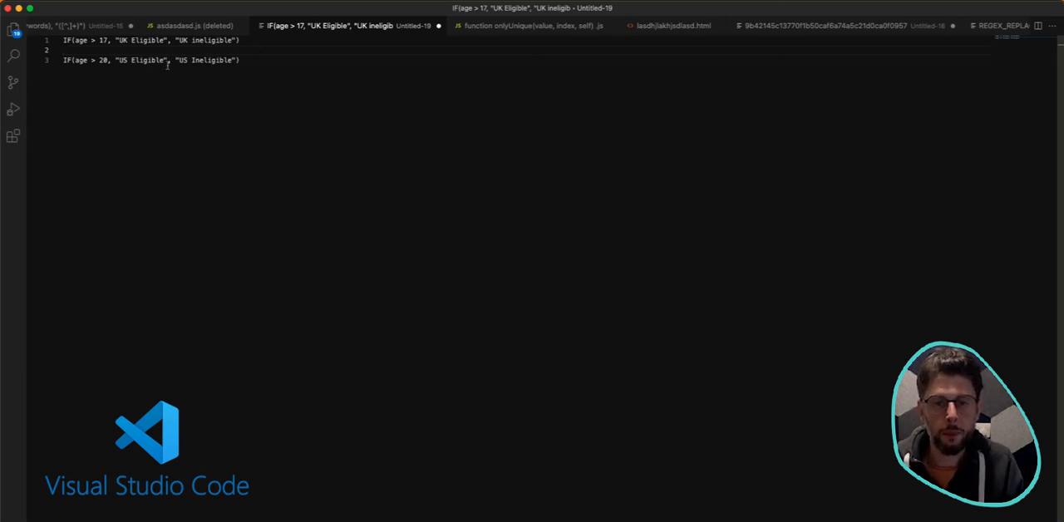
key(Return)
key(Return)
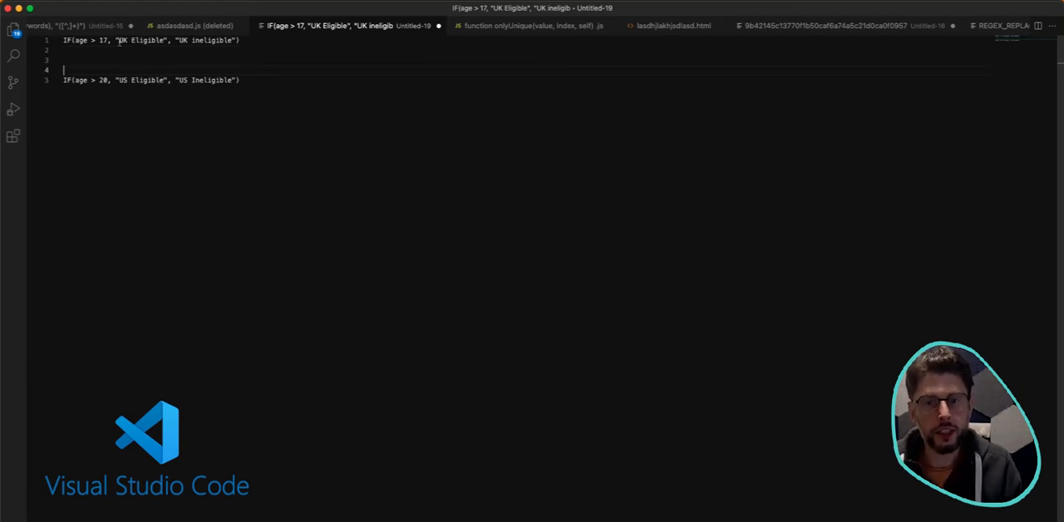
Change the false result of the first formula to "UK & US ineligible".
double_click(215, 41)
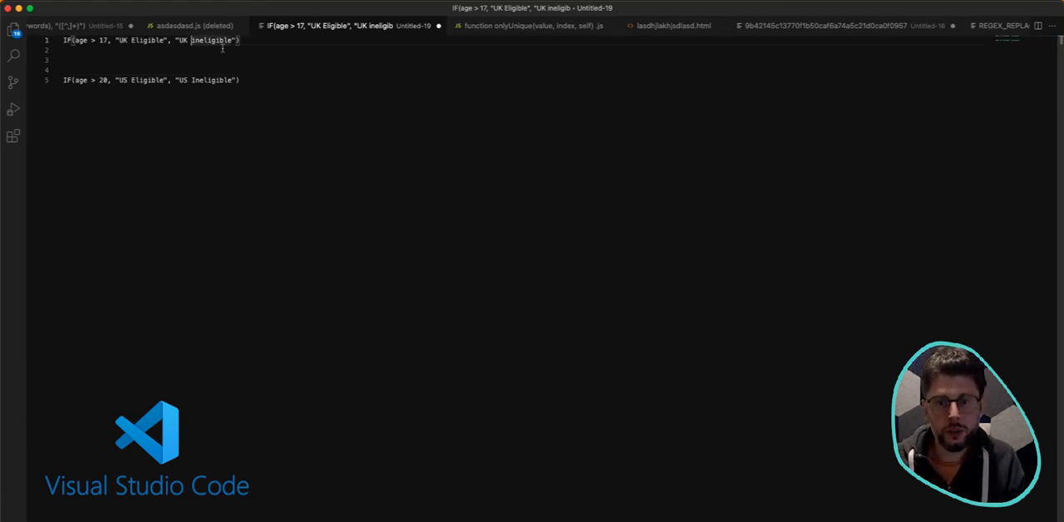
click(191, 40)
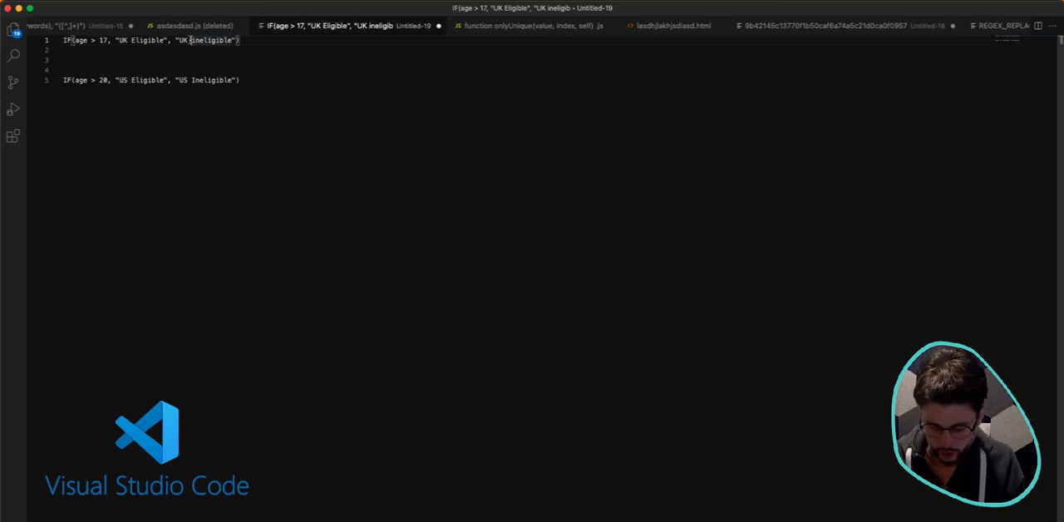
text(& US)
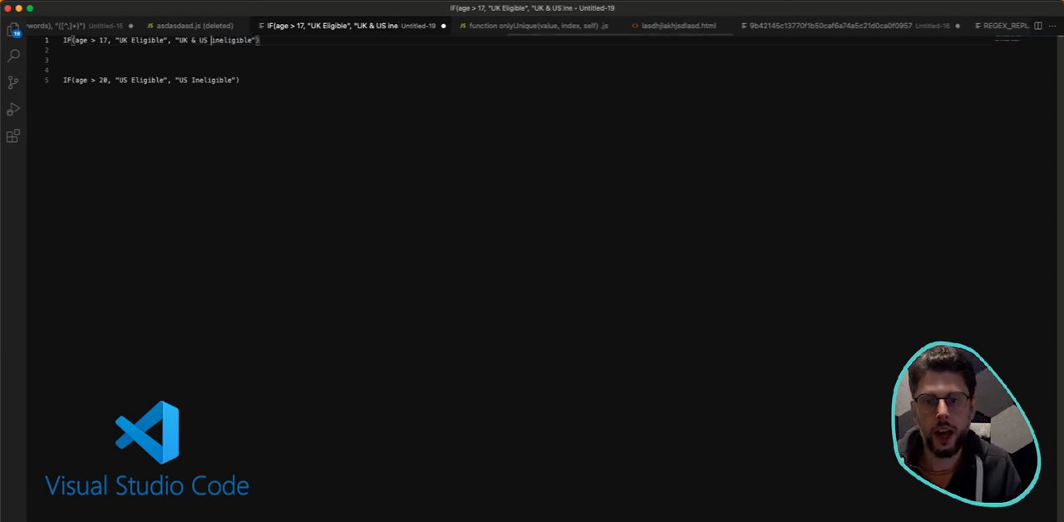
click(242, 61)
drag(180, 40, 247, 44)
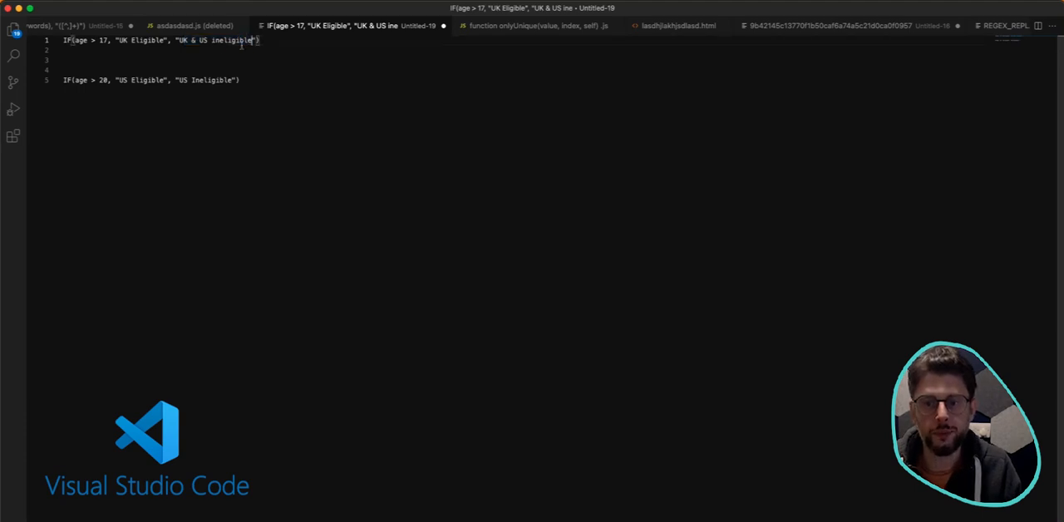
click(189, 53)
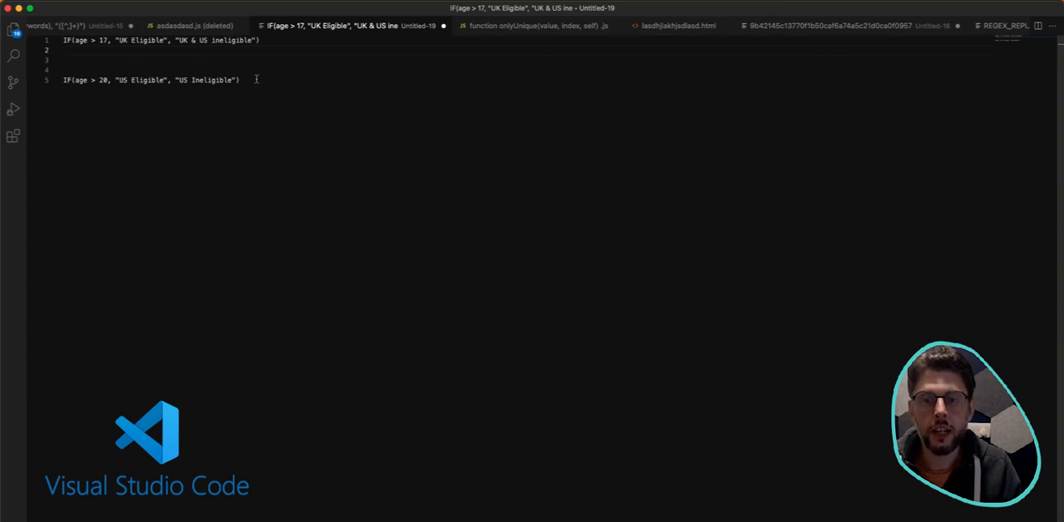
Move the US formula into the first formula, replacing its true result "UK Eligible" with the nested IF.
drag(264, 81, 66, 80)
key(super+x)
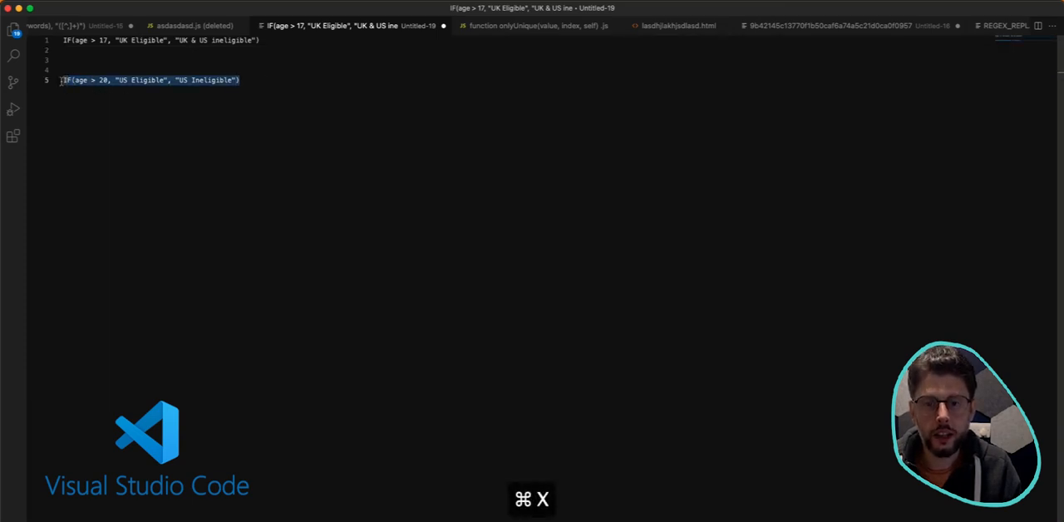
drag(168, 40, 117, 40)
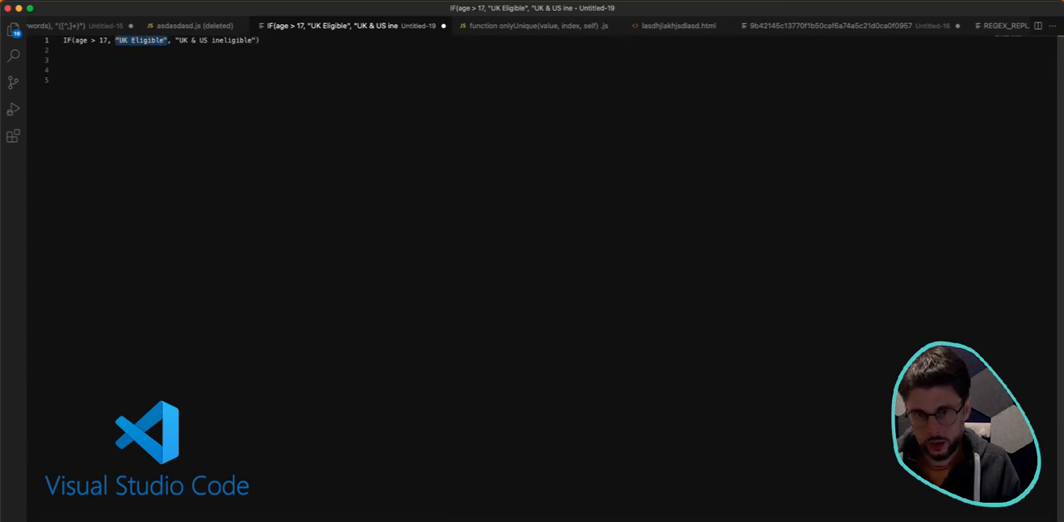
key(BackSpace)
key(super+v)
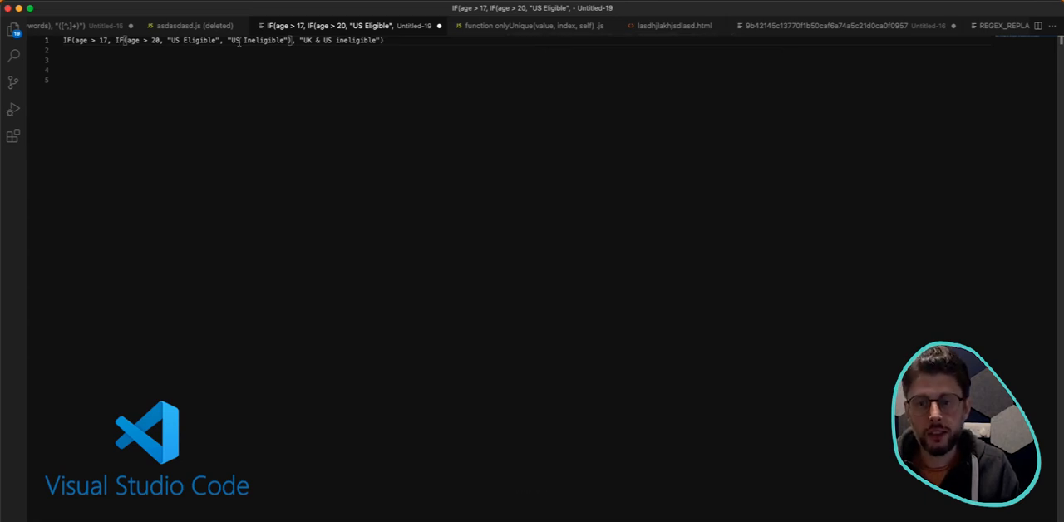
Change the nested IF's false result to "UK eligible but US Ineligible" and its true result to "US & UK Eligible".
double_click(236, 40)
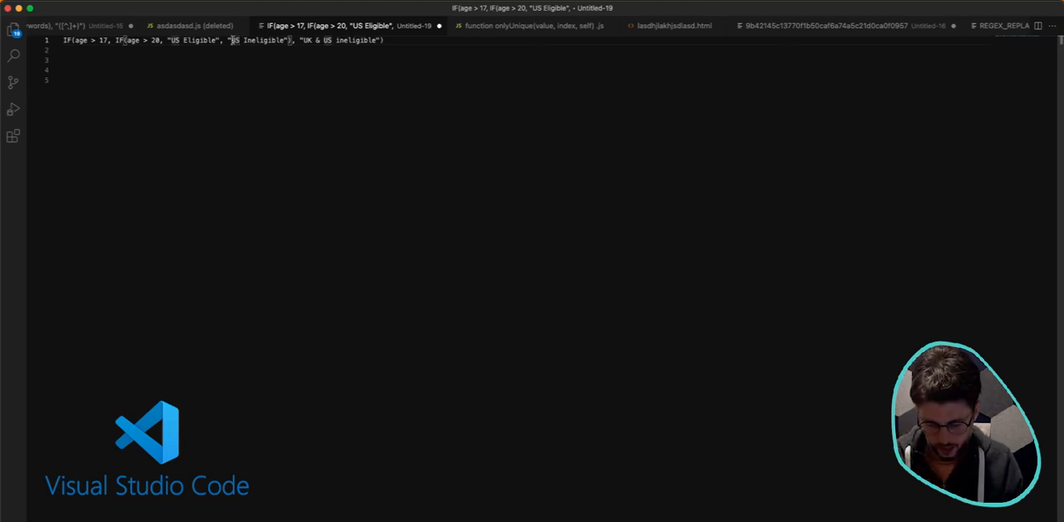
text(UK )
text(elig)
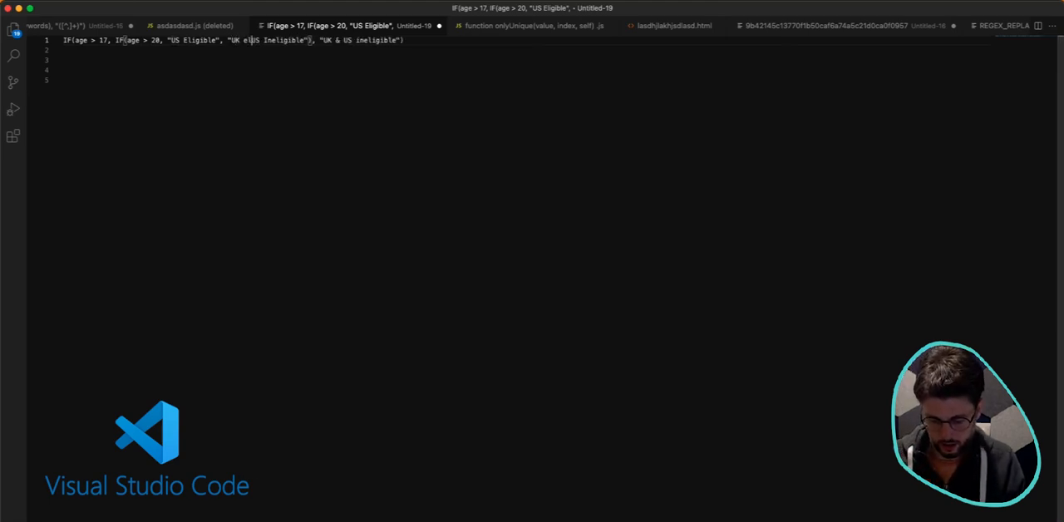
text(ible but)
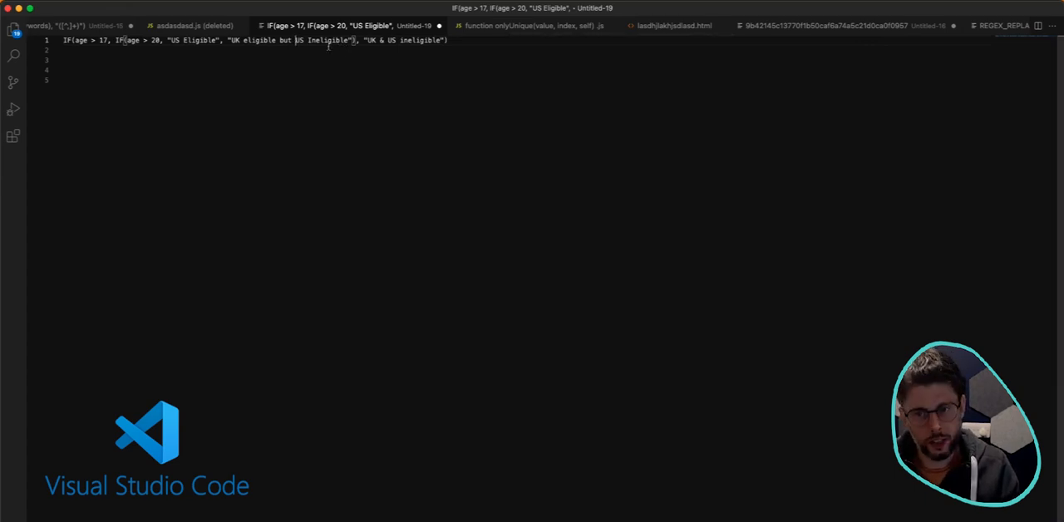
click(183, 40)
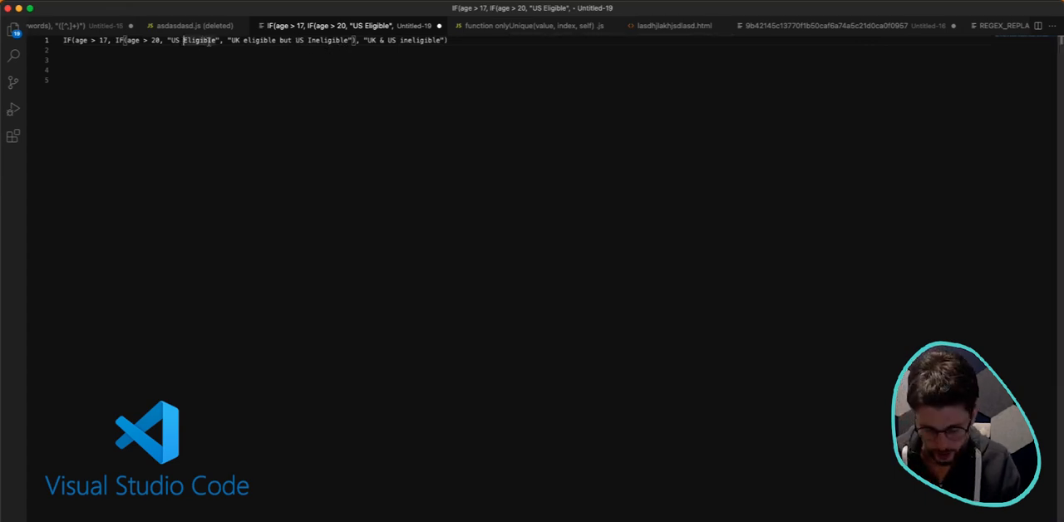
text(& UK)
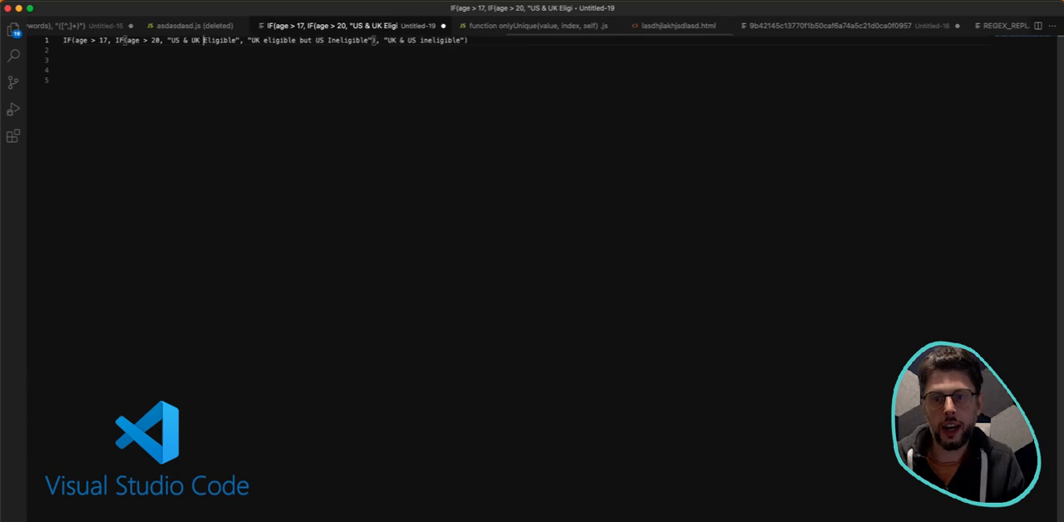
Copy the whole combined formula and switch to the Airtable People table.
key(super+a)
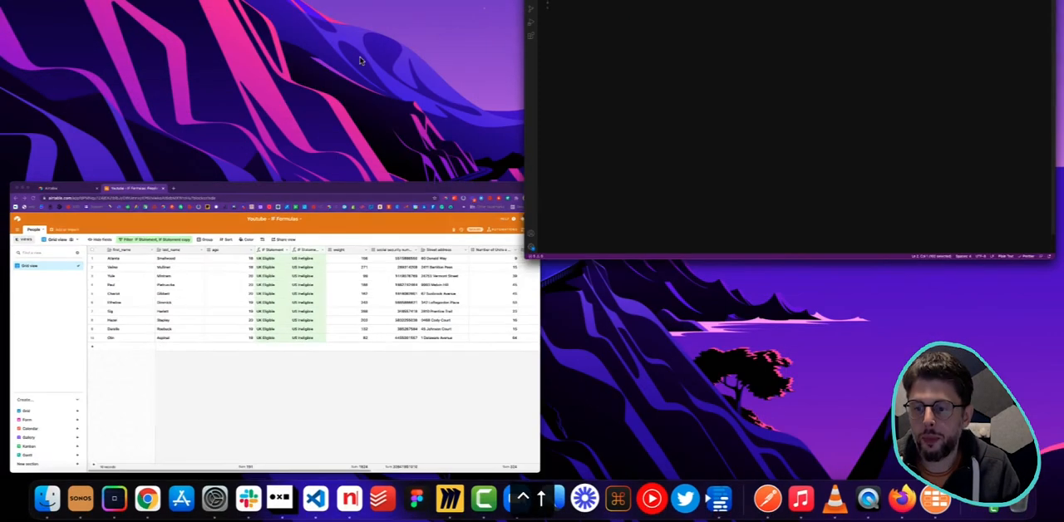
click(478, 224)
click(519, 162)
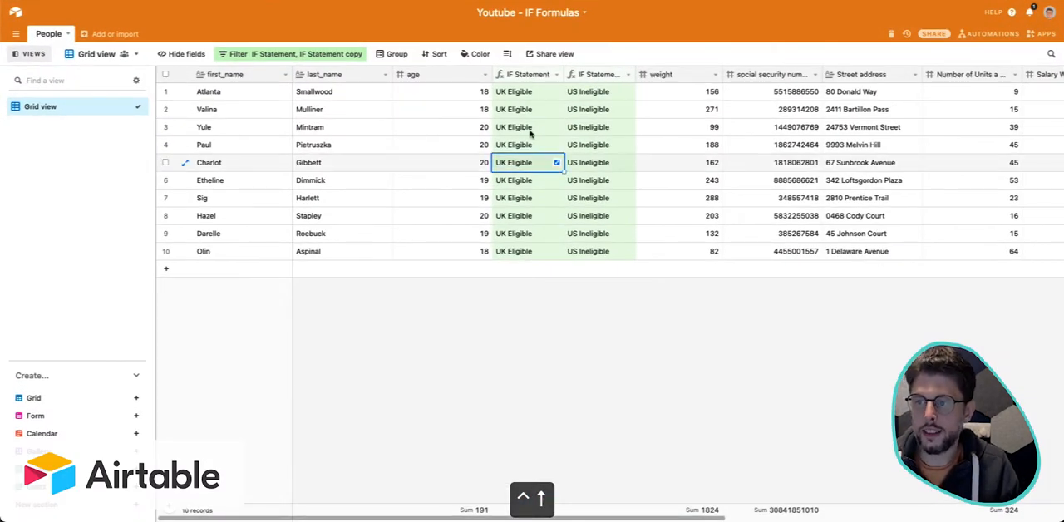
Replace the IF Statement field's formula with the copied nested IF formula and save the field.
click(556, 76)
click(549, 90)
click(590, 201)
key(super+a)
key(super+v)
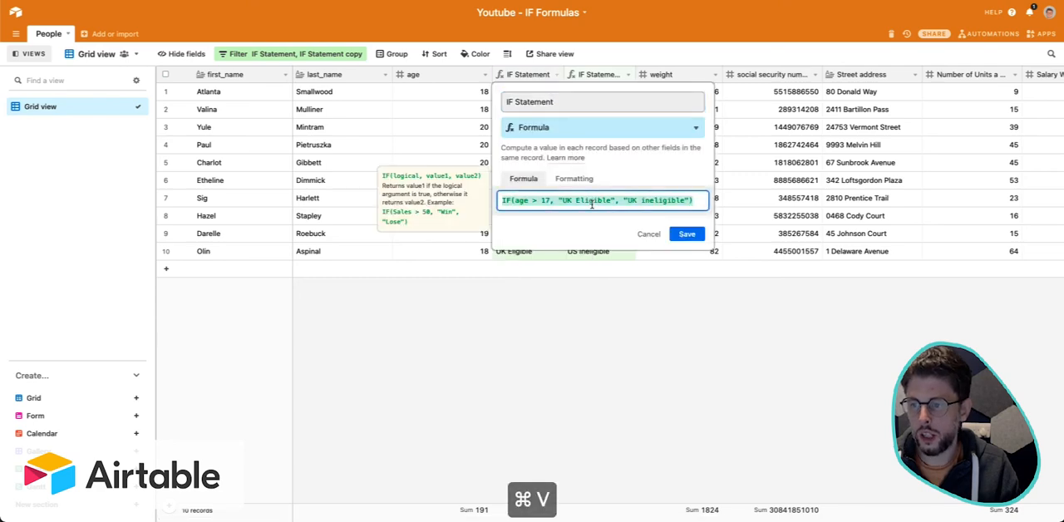
click(686, 404)
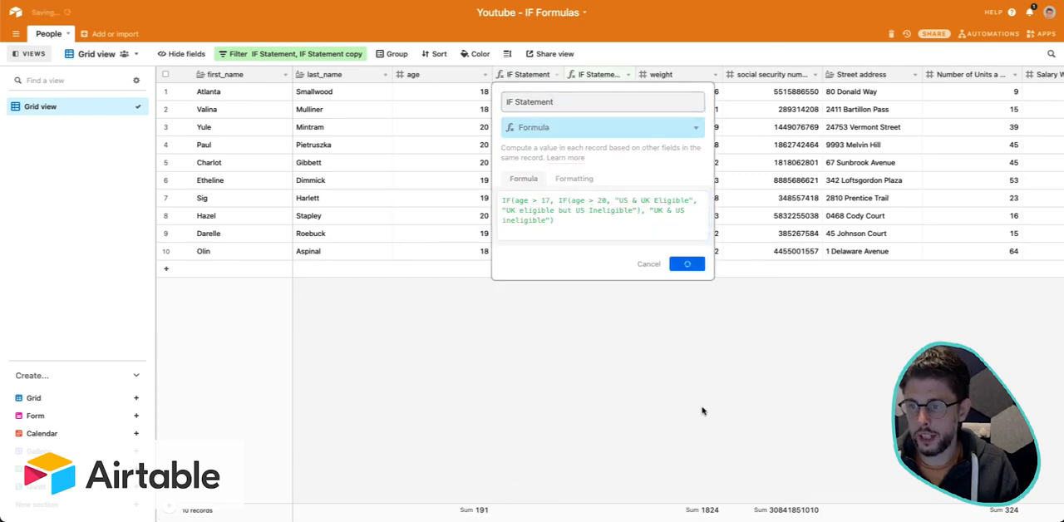
Widen the IF Statement column just enough to fit its full result text and review the rows.
click(536, 113)
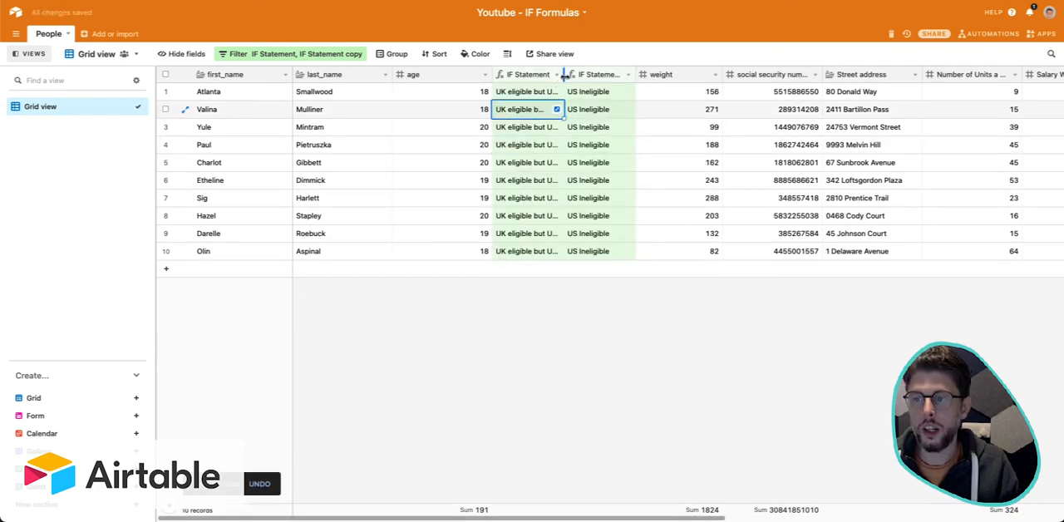
drag(564, 75, 665, 76)
click(544, 94)
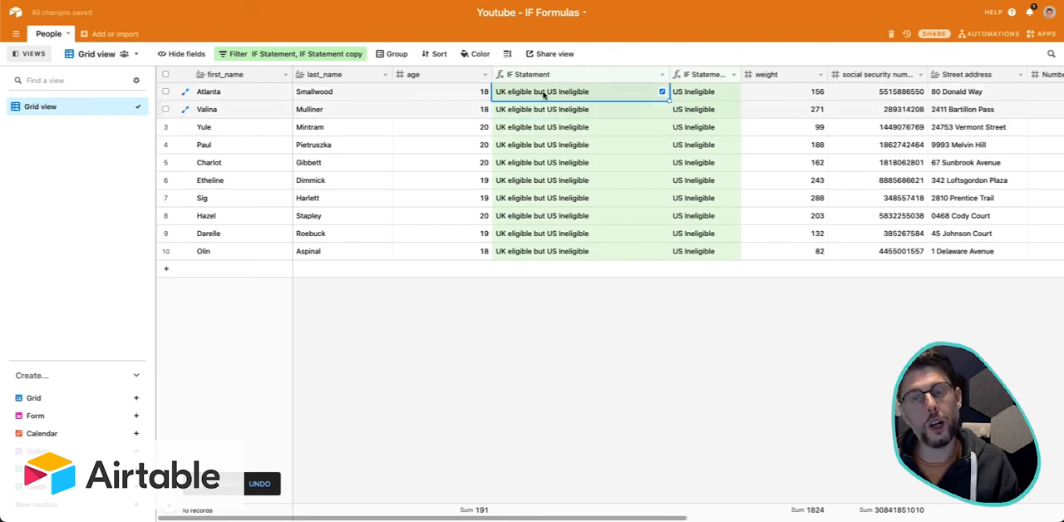
click(611, 143)
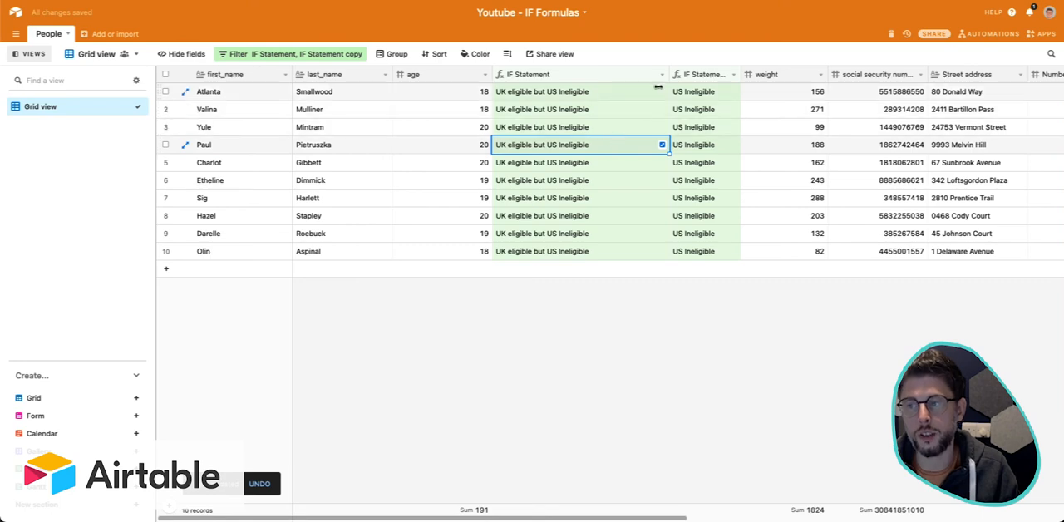
drag(657, 86, 608, 78)
drag(554, 110, 545, 228)
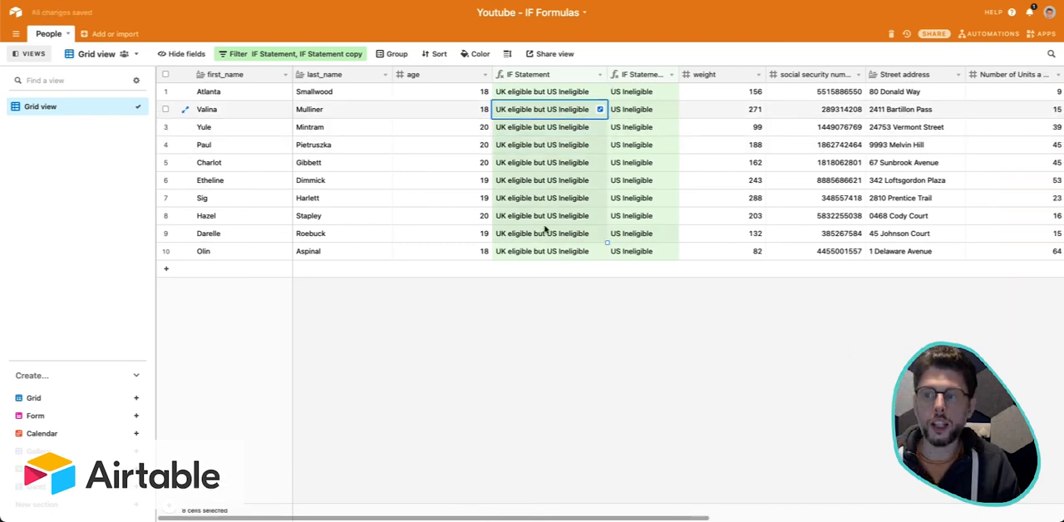
Delete the IF Statement copy field and look over the IF Statement results of the first records.
click(671, 75)
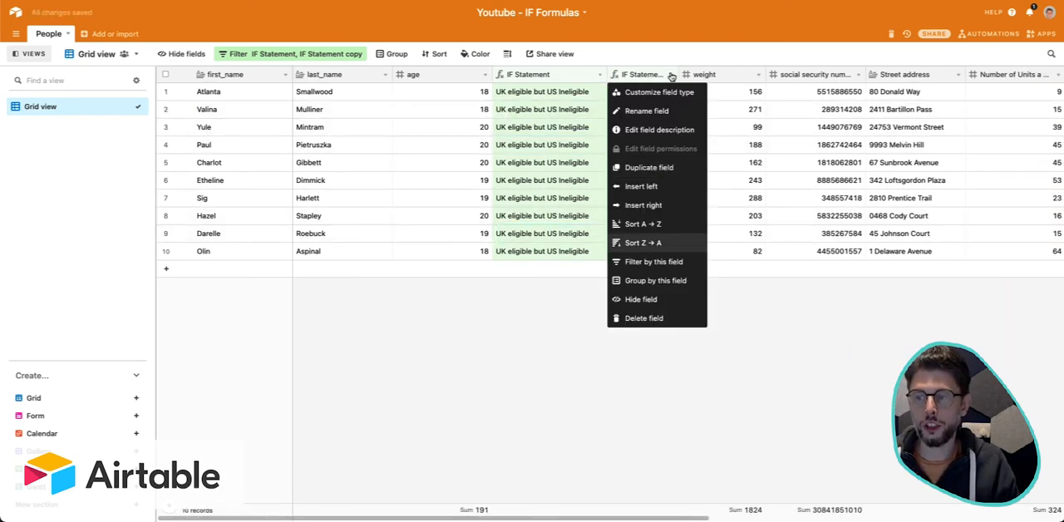
click(644, 317)
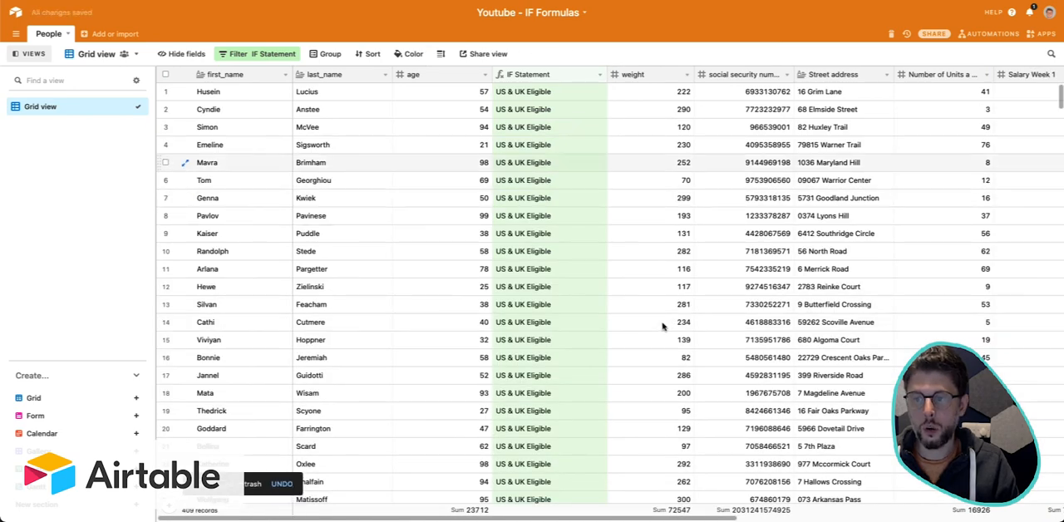
drag(523, 93, 514, 271)
click(555, 241)
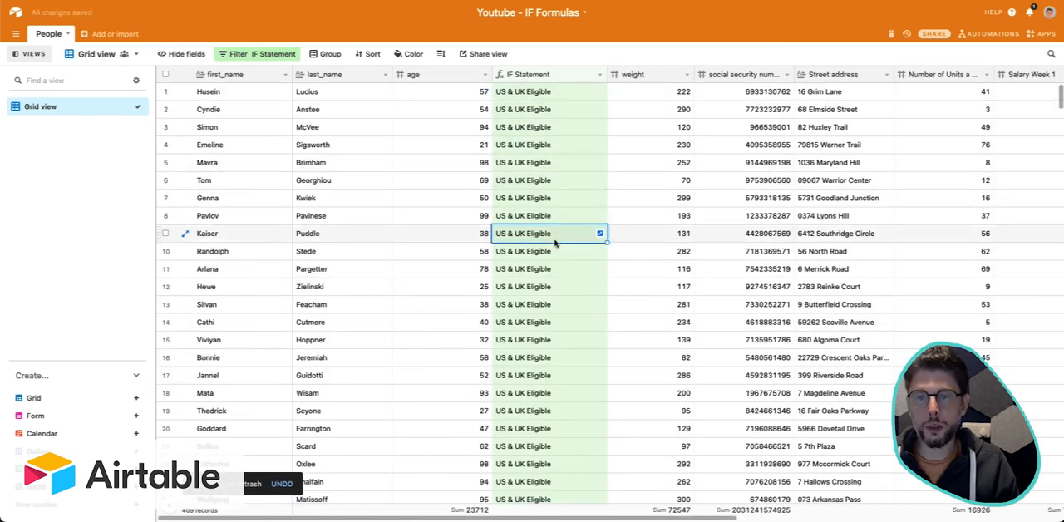
Group the records in the grid view by the IF Statement field.
click(327, 54)
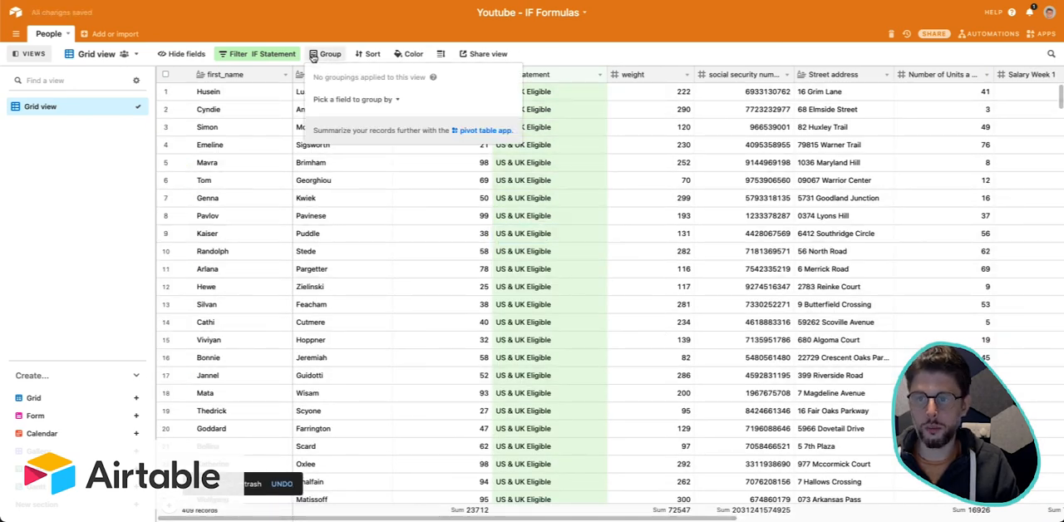
click(358, 101)
text(if)
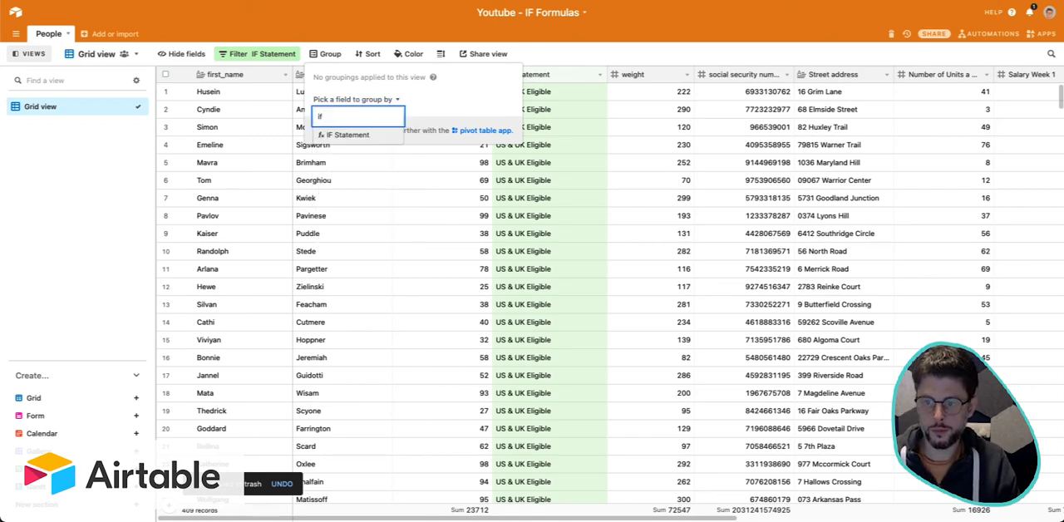
click(372, 134)
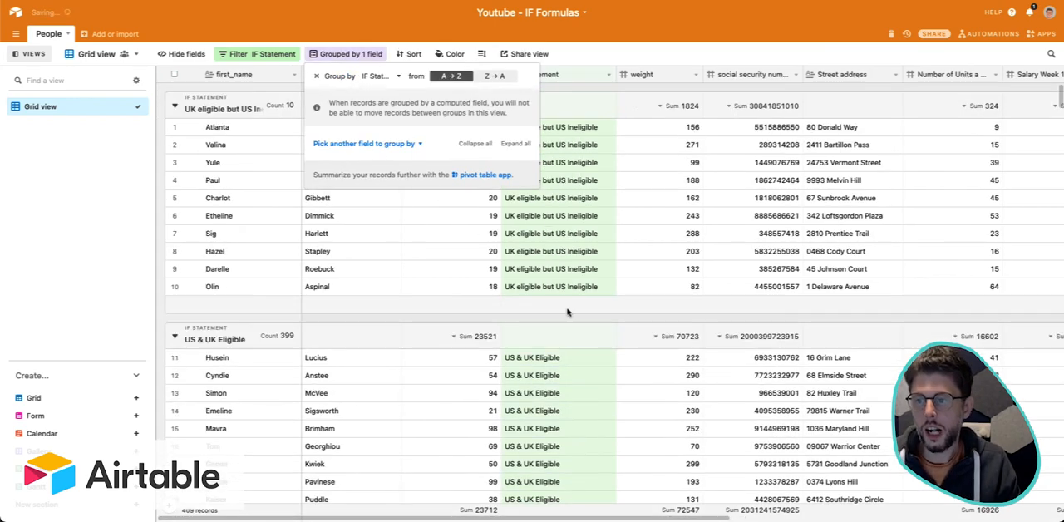
click(569, 313)
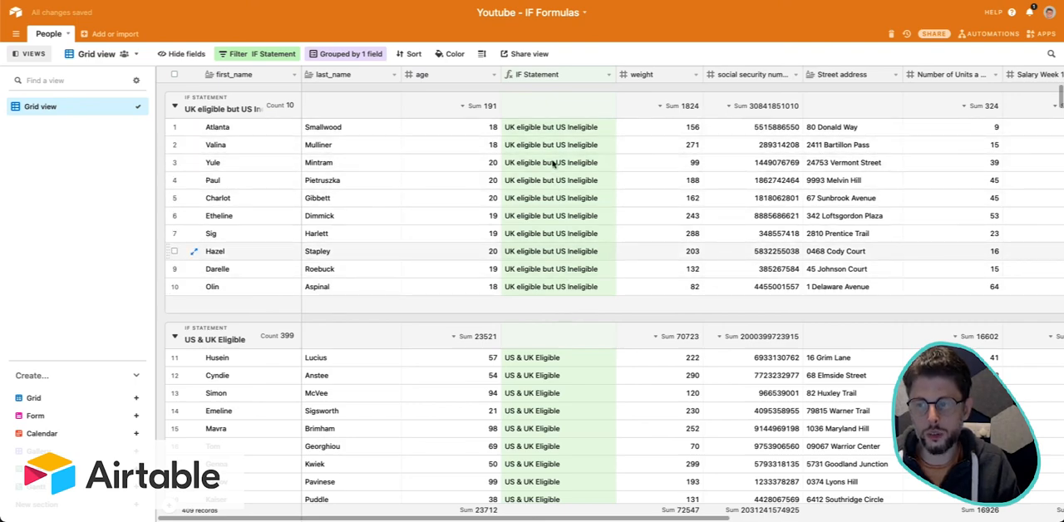
Examine the ages and results in the "UK eligible but US Ineligible" and "US & UK Eligible" groups.
click(550, 129)
drag(550, 138, 550, 235)
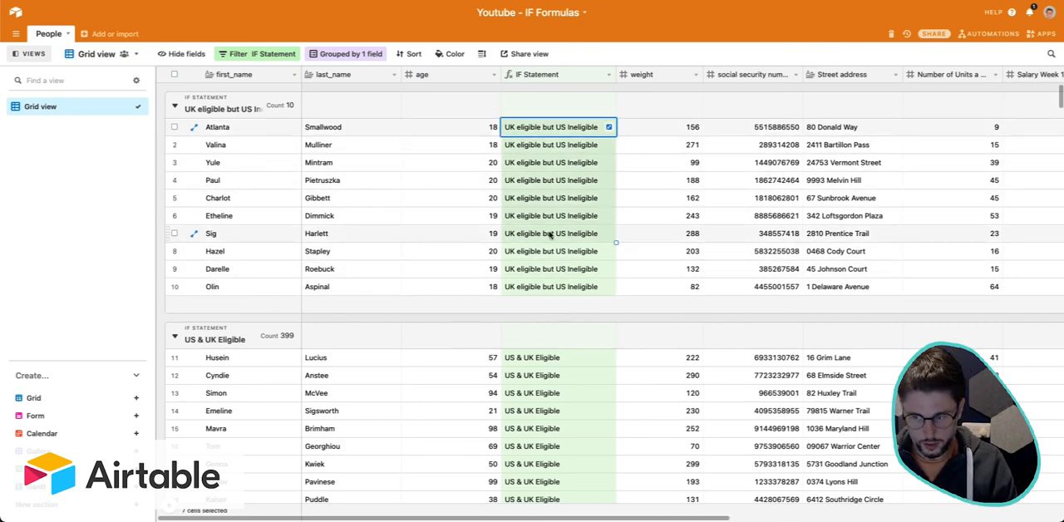
scroll(548, 235, down, 5)
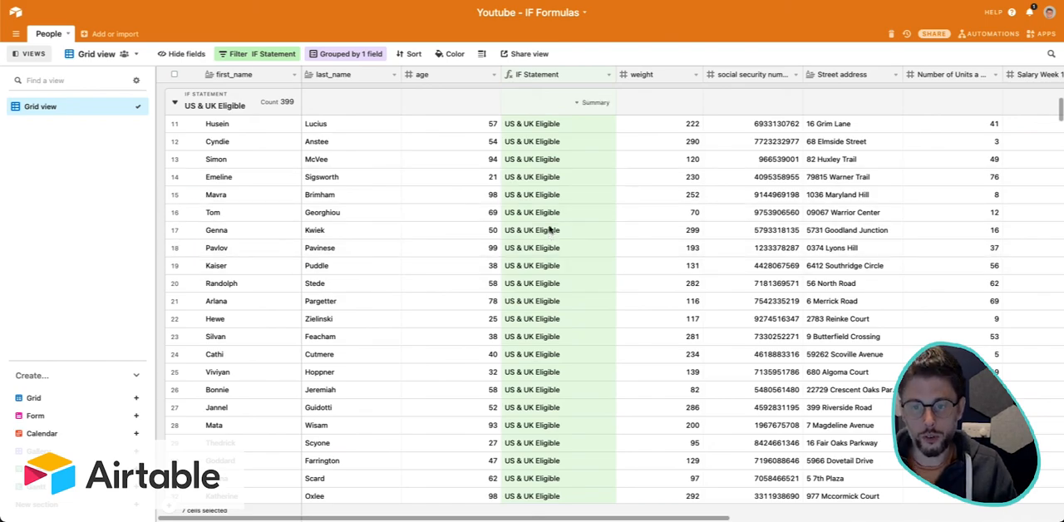
drag(543, 127, 570, 387)
scroll(569, 391, down, 5)
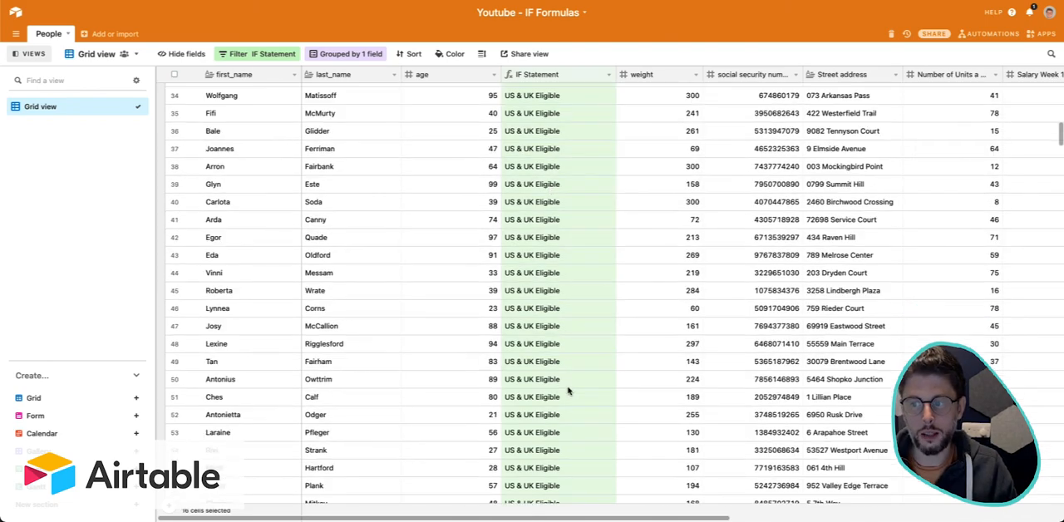
scroll(569, 390, down, 20)
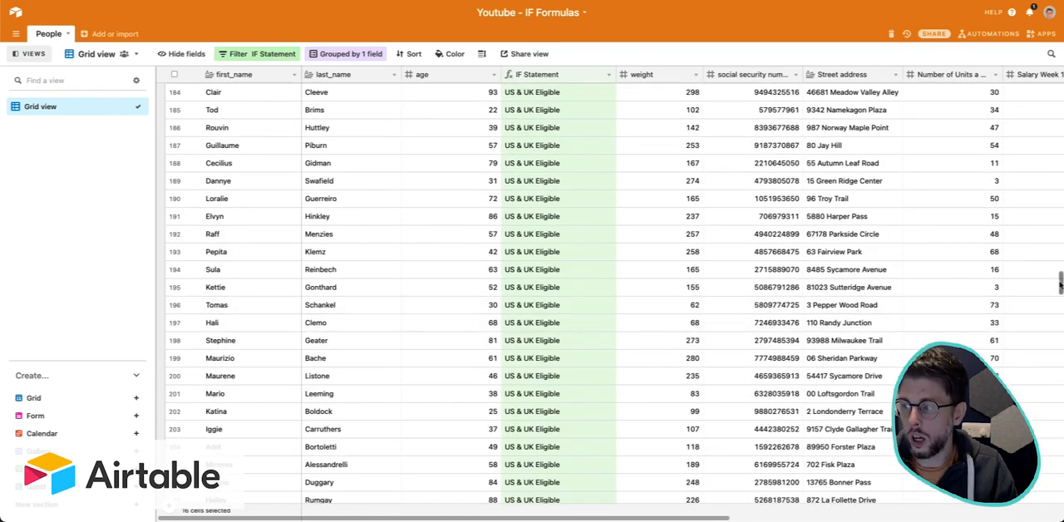
drag(1060, 285, 1057, 98)
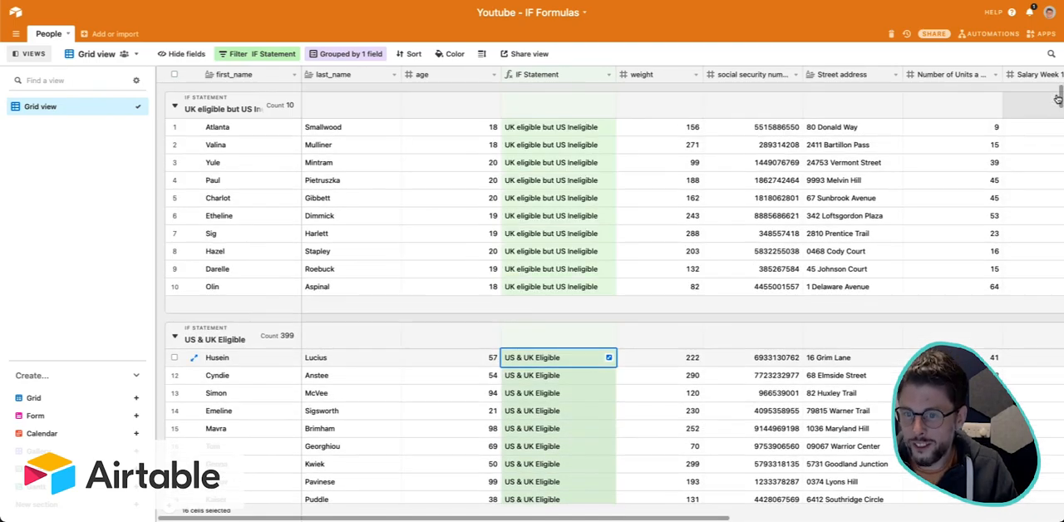
Remove the IF Statement contains "UK Eligible" filter condition from the view.
click(254, 53)
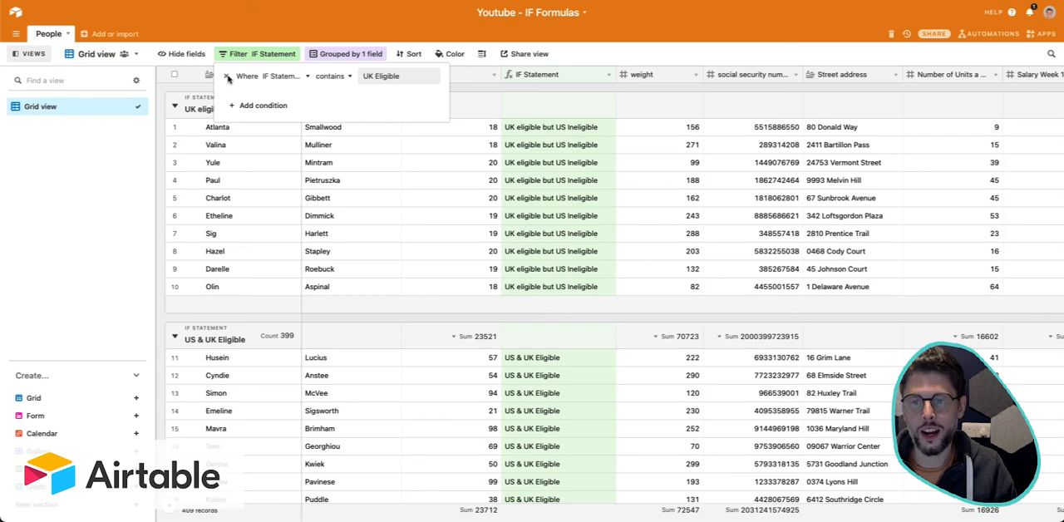
click(227, 75)
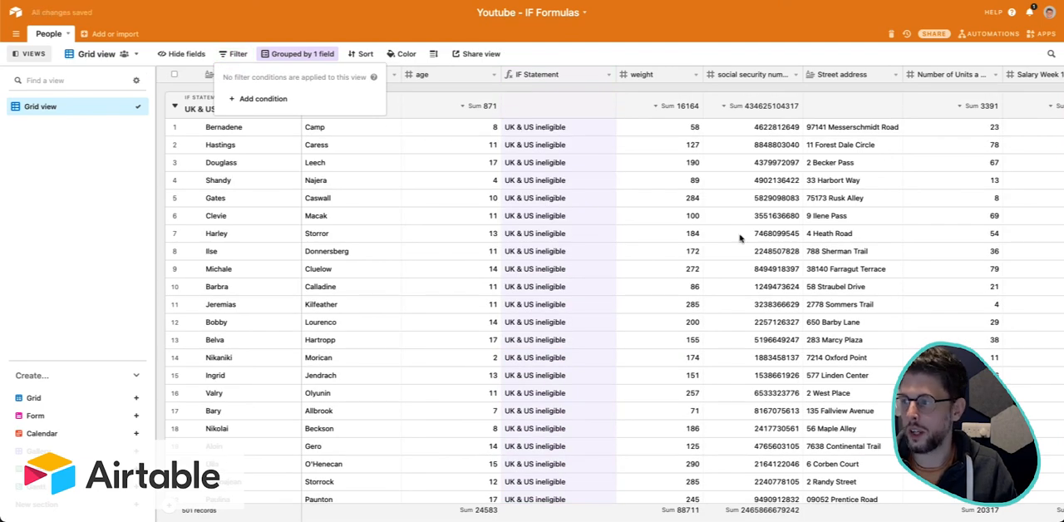
click(783, 251)
Look through the grouped records and check the ages in the "UK & US ineligible" group.
scroll(784, 254, down, 20)
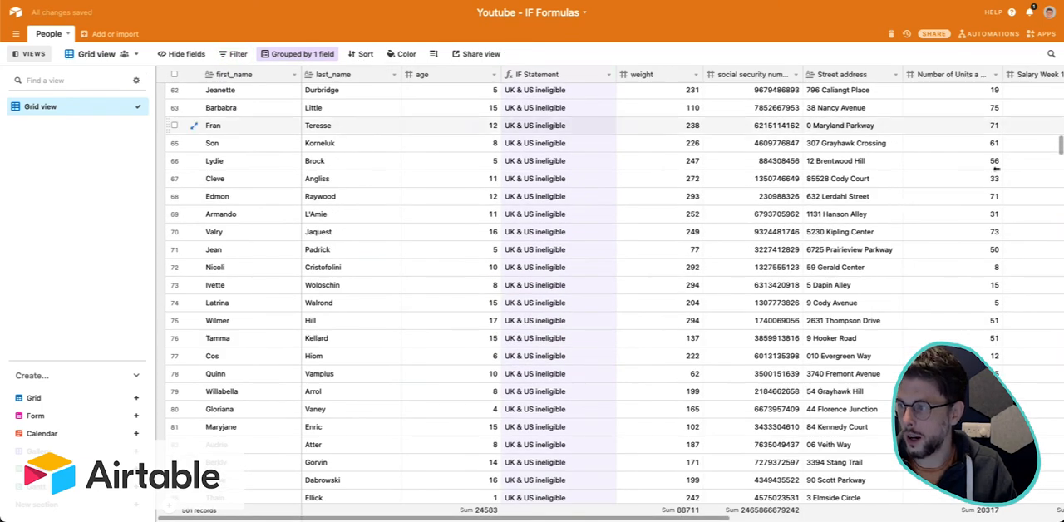
drag(1061, 371, 1061, 93)
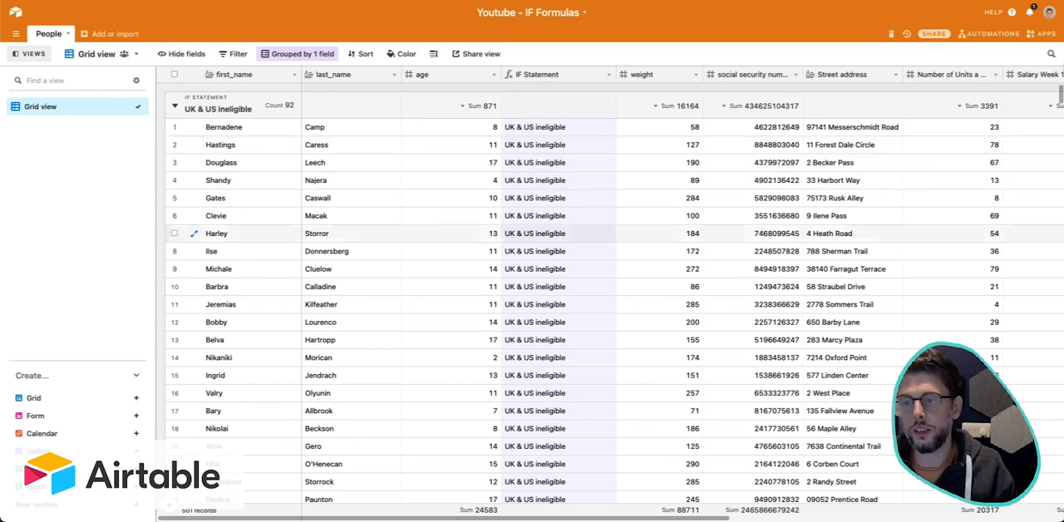
drag(469, 168, 485, 446)
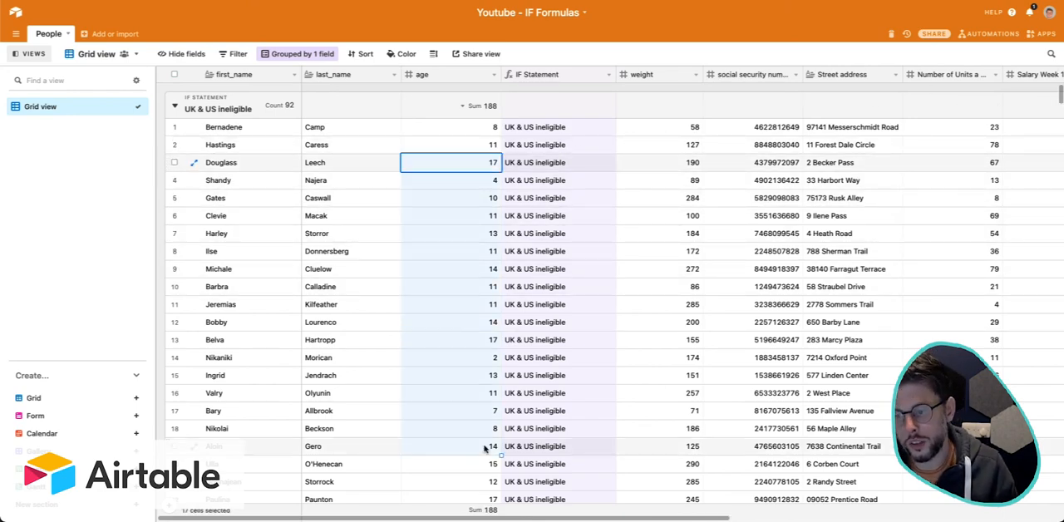
click(485, 446)
click(521, 414)
scroll(521, 415, down, 8)
scroll(521, 414, down, 10)
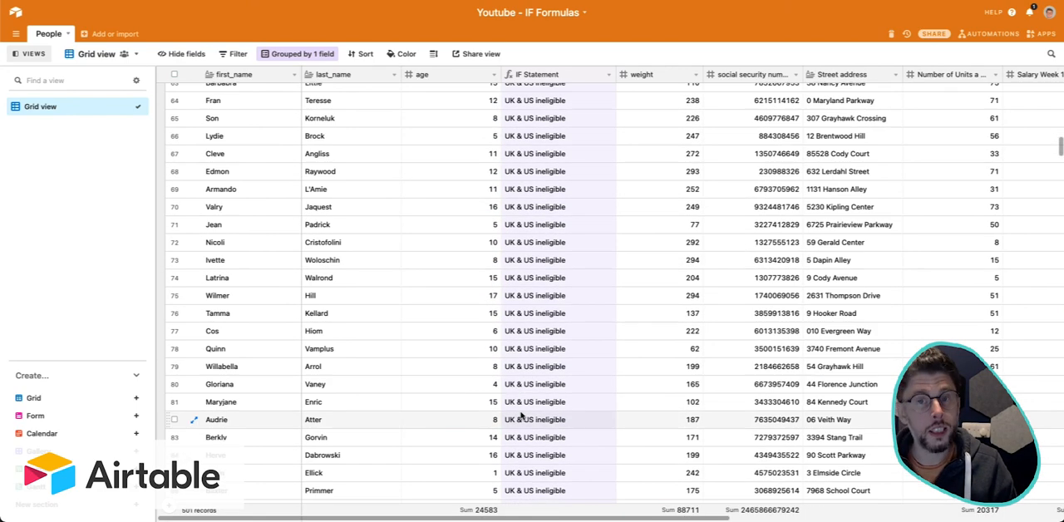